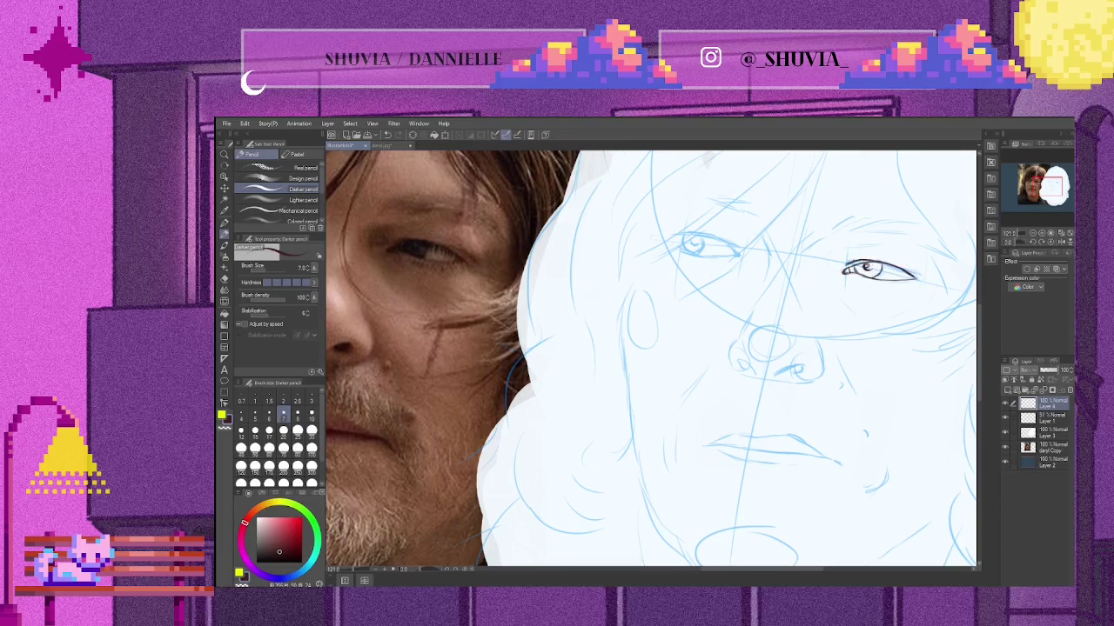
Draw the right eyebrow and the inner socket contour of the right eye in dark pencil over the blue sketch
mouse_move(920, 275)
left_mouse_down()
mouse_move(891, 265)
mouse_move(920, 275)
left_mouse_up()
left_click_drag(696, 348, 687, 348)
left_click_drag(837, 252, 814, 280)
mouse_move(843, 233)
left_mouse_down()
mouse_move(889, 231)
mouse_move(942, 258)
mouse_move(904, 221)
left_mouse_up()
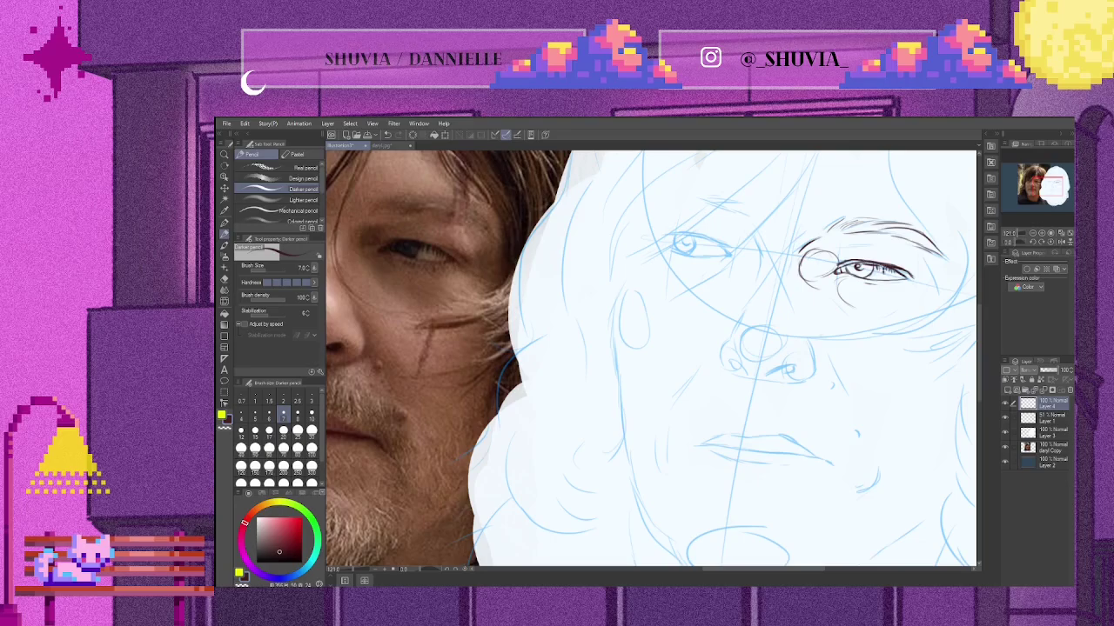
Draw the nose outline and the left eye with its brow in dark pencil, including the oval beside the inner corner
left_click_drag(652, 348, 728, 350)
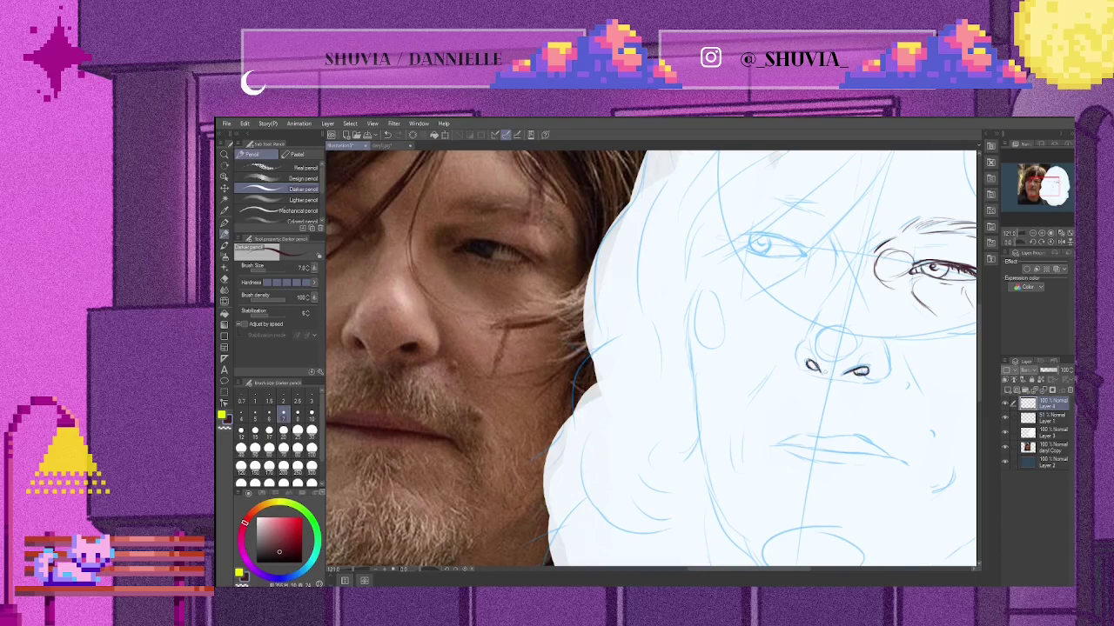
mouse_move(807, 334)
left_mouse_down()
mouse_move(800, 369)
mouse_move(825, 330)
mouse_move(818, 286)
left_mouse_up()
scroll(783, 348, "up", 3)
scroll(809, 295, "left", 3)
mouse_move(824, 324)
left_mouse_down()
mouse_move(875, 341)
mouse_move(819, 338)
left_mouse_up()
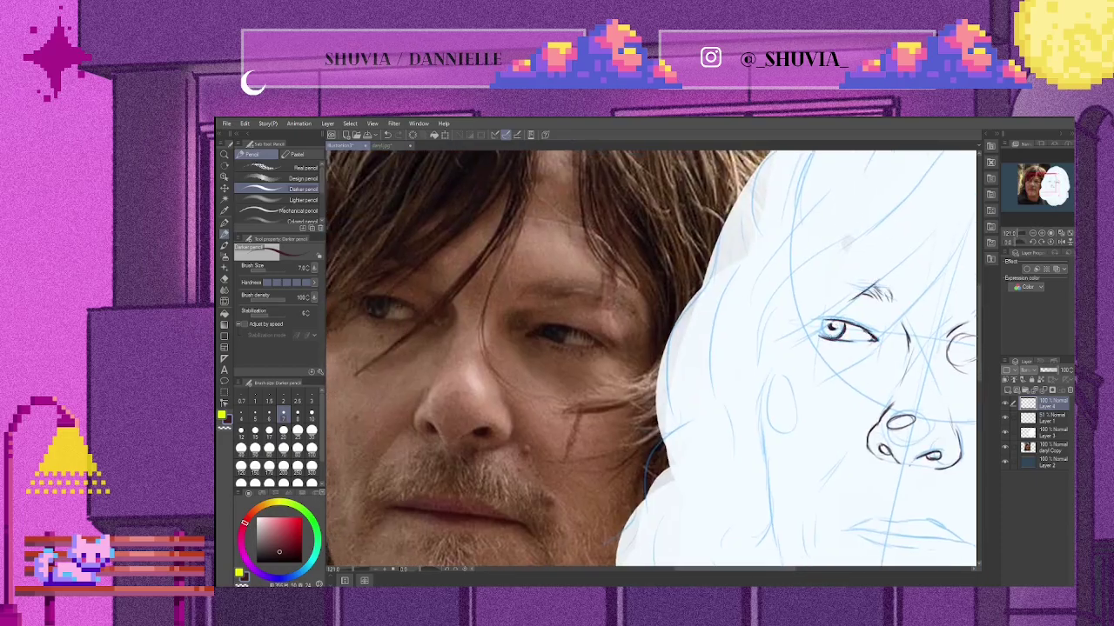
left_click_drag(892, 321, 896, 322)
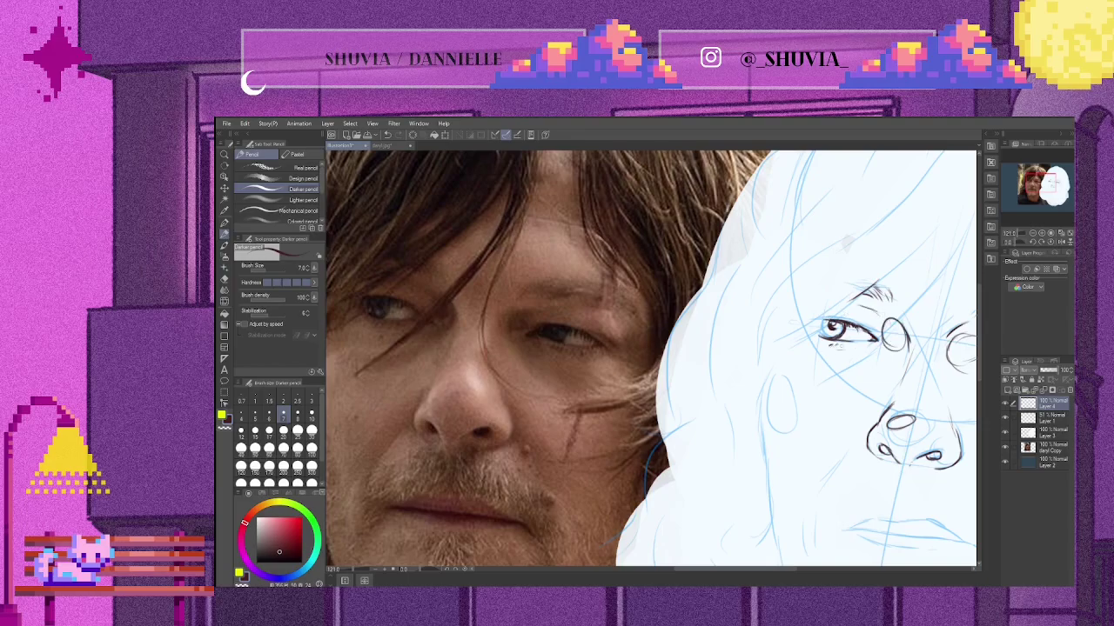
Draw the left side of the face, the cheek crease and the mouth outline in dark pencil
scroll(652, 356, "right", 5)
scroll(653, 356, "down", 5)
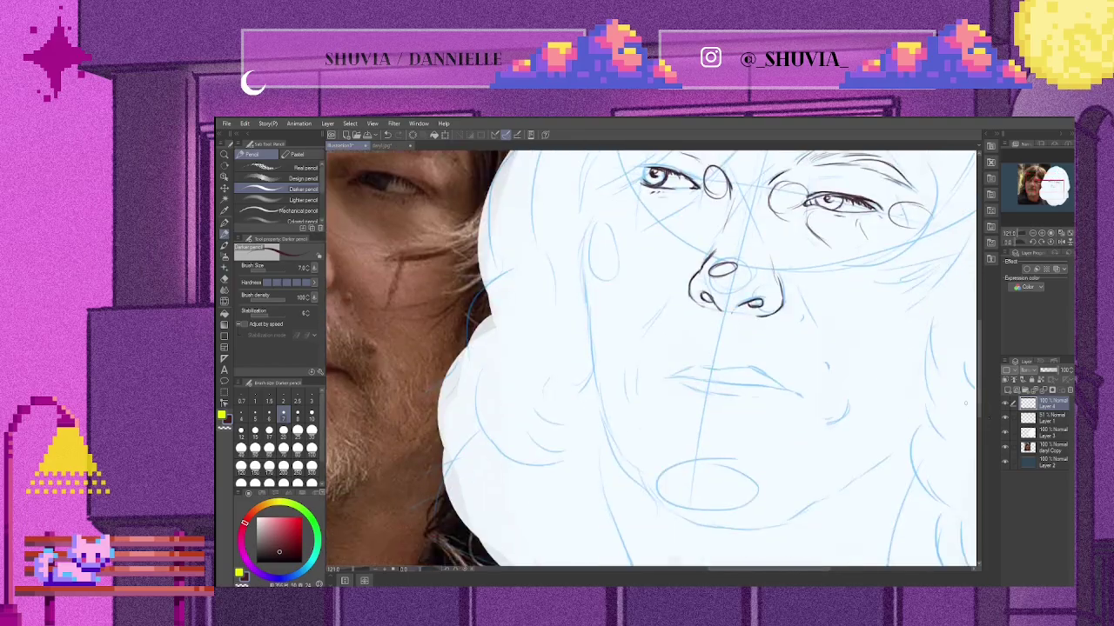
scroll(652, 357, "left", 5)
left_click_drag(851, 296, 820, 333)
left_click_drag(811, 353, 793, 397)
mouse_move(833, 377)
left_mouse_down()
mouse_move(973, 397)
mouse_move(877, 370)
mouse_move(930, 373)
mouse_move(886, 397)
mouse_move(977, 364)
mouse_move(860, 464)
left_mouse_up()
scroll(652, 356, "up", 3)
scroll(653, 357, "left", 3)
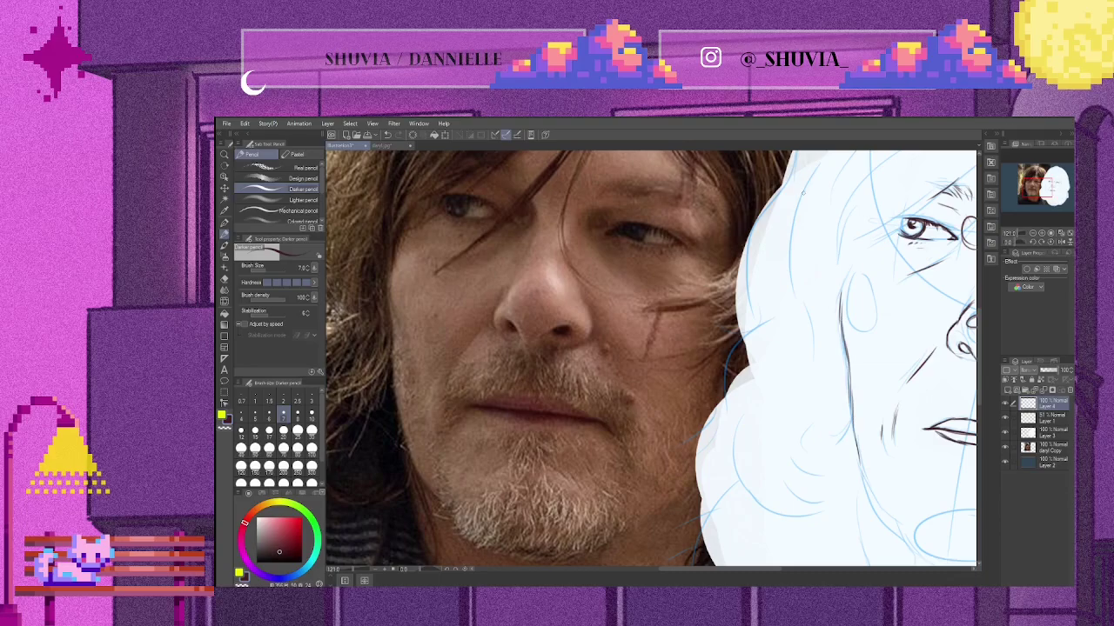
Outline the left jaw and chin and draw the moustache's edge above the upper lip
scroll(652, 357, "right", 3)
mouse_move(779, 424)
left_mouse_down()
mouse_move(788, 506)
mouse_move(825, 545)
left_mouse_up()
scroll(653, 357, "up", 3)
left_click_drag(867, 374, 945, 391)
mouse_move(828, 461)
left_mouse_down()
mouse_move(924, 511)
mouse_move(961, 492)
left_mouse_up()
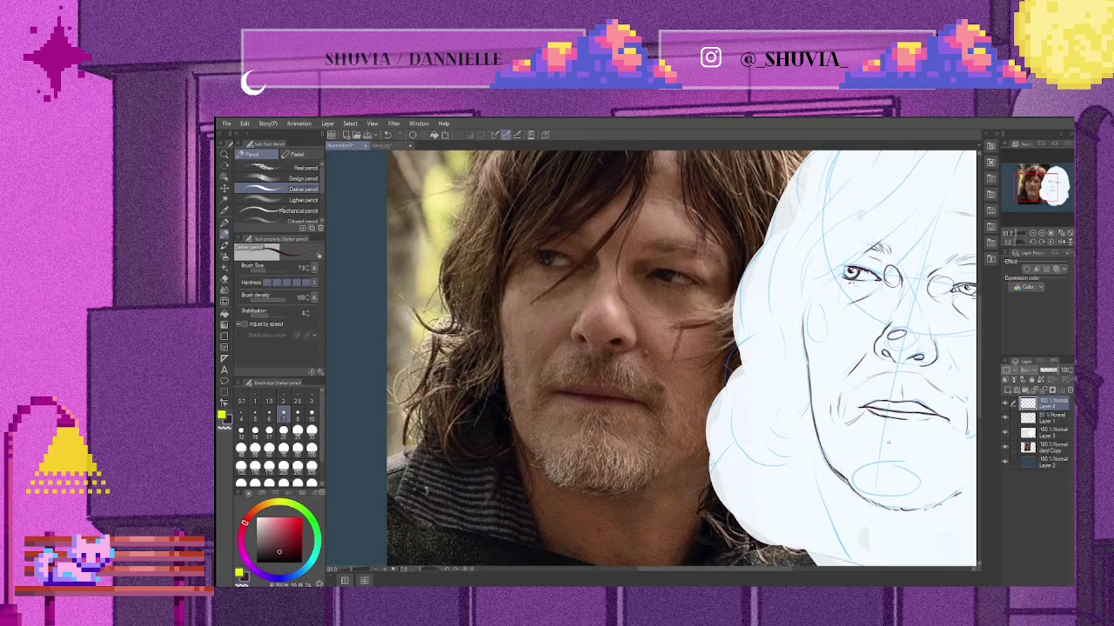
Add creases around the mouth and cheeks and complete the right jaw contour with short pencil strokes
left_click_drag(847, 379, 861, 414)
left_click_drag(844, 456, 840, 478)
left_click_drag(823, 359, 822, 391)
left_click_drag(819, 306, 818, 344)
scroll(653, 356, "right", 3)
left_click_drag(830, 481, 861, 461)
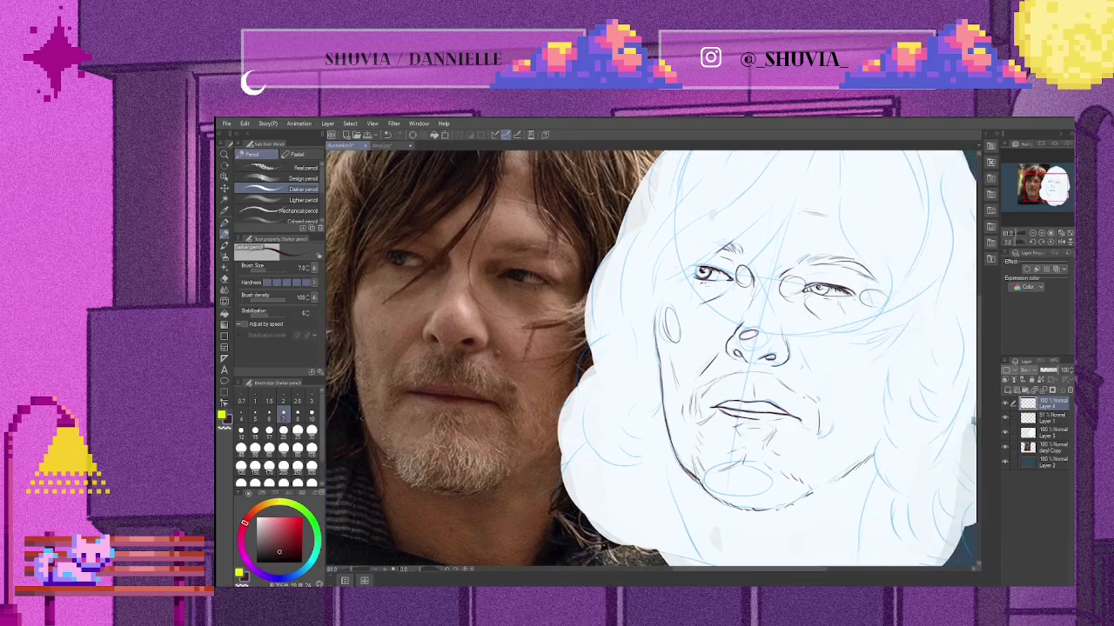
scroll(800, 272, "down", 1)
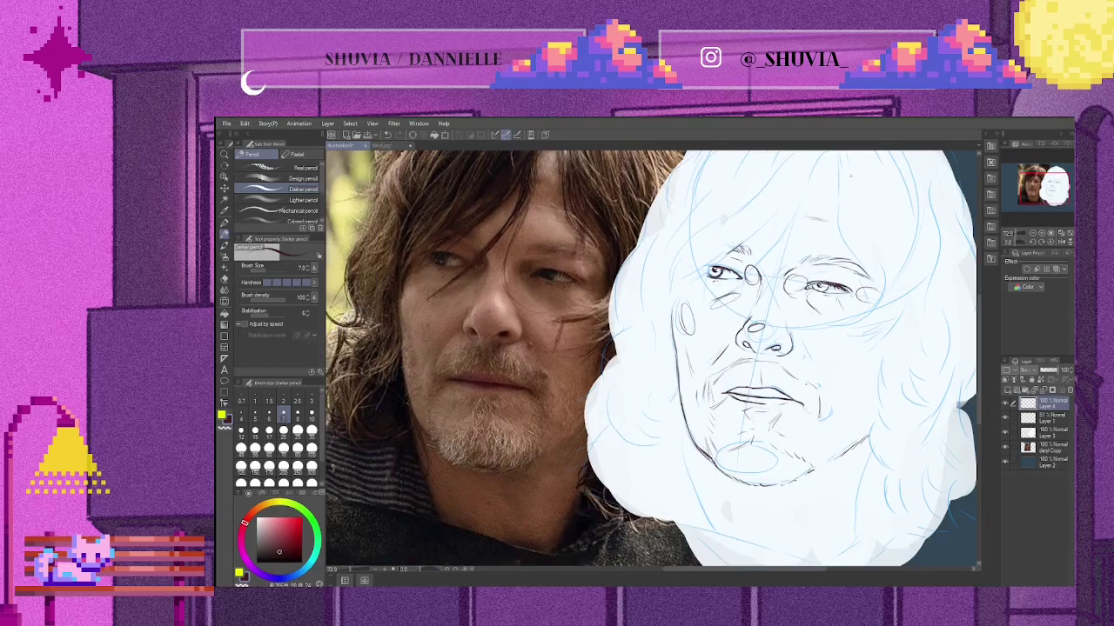
Draw long hair strands from the parting down the left side of the face to the shoulder curls
scroll(653, 357, "up", 1)
mouse_move(842, 179)
left_mouse_down()
mouse_move(879, 330)
mouse_move(875, 449)
left_mouse_up()
left_click_drag(837, 178, 738, 296)
left_click_drag(813, 217, 802, 316)
left_click_drag(807, 209, 712, 292)
mouse_move(841, 156)
left_mouse_down()
mouse_move(697, 315)
mouse_move(701, 258)
mouse_move(645, 306)
left_mouse_up()
mouse_move(684, 297)
left_mouse_down()
mouse_move(643, 353)
mouse_move(624, 409)
left_mouse_up()
left_click_drag(693, 406, 644, 440)
left_click_drag(688, 354, 668, 398)
mouse_move(701, 412)
left_mouse_down()
mouse_move(683, 437)
mouse_move(640, 444)
left_mouse_up()
scroll(652, 435, "down", 2)
Draw wavy hair locks along the right side of the face down to the neck
left_click(392, 298, "ctrl+shift")
left_click_drag(392, 299, 350, 298)
left_click(755, 368, "ctrl+shift")
key("p")
left_click_drag(788, 409, 769, 451)
left_click_drag(785, 450, 773, 473)
left_click_drag(818, 449, 802, 470)
left_click_drag(809, 355, 786, 384)
left_click_drag(803, 233, 786, 339)
left_click_drag(783, 203, 753, 296)
Draw the crown hair sweeping from the centre parting to both sides of the head
left_click_drag(736, 160, 663, 197)
mouse_move(730, 153)
left_mouse_down()
mouse_move(636, 190)
mouse_move(603, 264)
left_mouse_up()
left_click_drag(665, 202, 614, 244)
left_click_drag(737, 159, 788, 197)
mouse_move(745, 178)
left_mouse_down()
mouse_move(773, 218)
mouse_move(836, 261)
left_mouse_up()
left_click_drag(826, 321, 846, 379)
mouse_move(829, 254)
left_mouse_down()
mouse_move(809, 347)
mouse_move(863, 311)
left_mouse_up()
scroll(652, 359, "up", 2)
left_click_drag(837, 160, 844, 235)
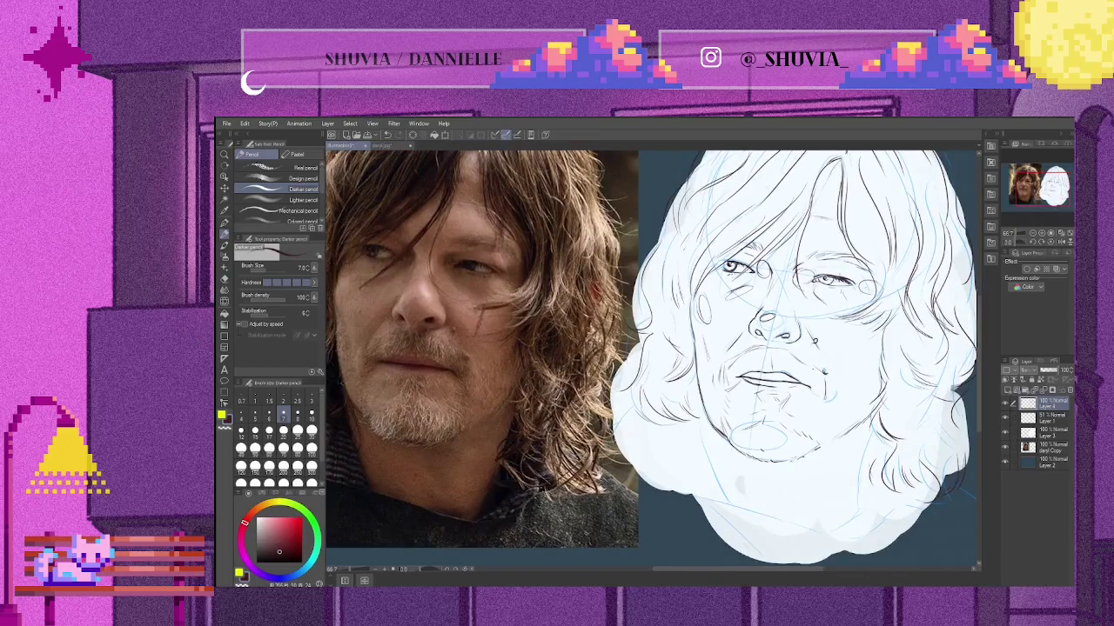
Add stubble strokes across the moustache, chin and jaw, and outline the neck and collar
left_click_drag(872, 433, 857, 484)
left_click_drag(732, 419, 699, 507)
left_click_drag(827, 324, 810, 351)
left_click_drag(876, 376, 870, 398)
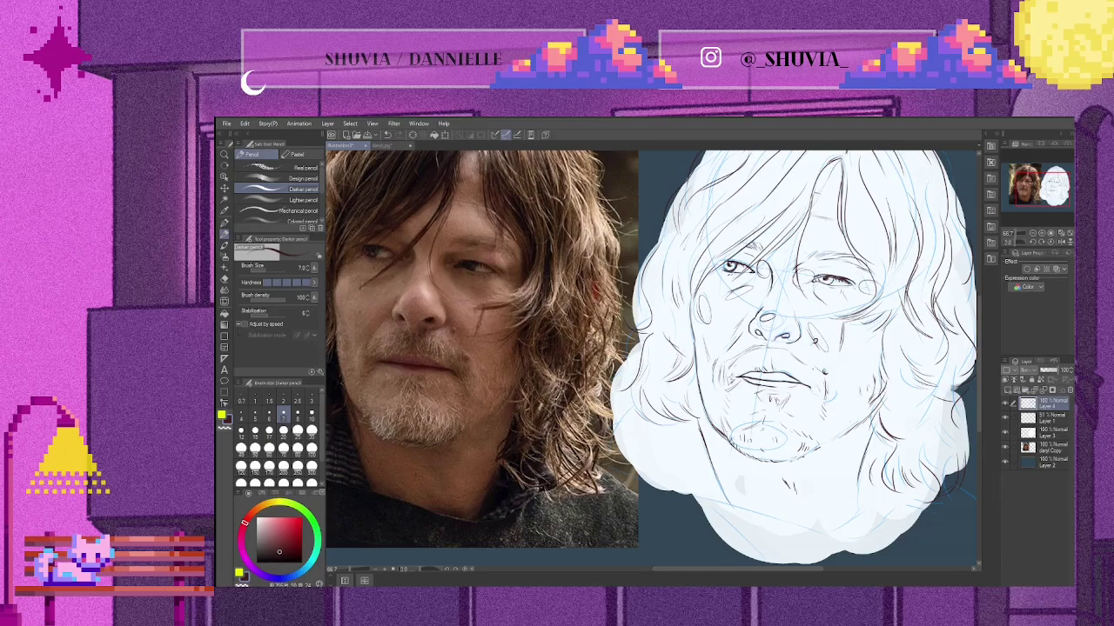
left_click_drag(637, 407, 614, 433)
left_click_drag(837, 505, 729, 554)
left_click_drag(889, 425, 875, 482)
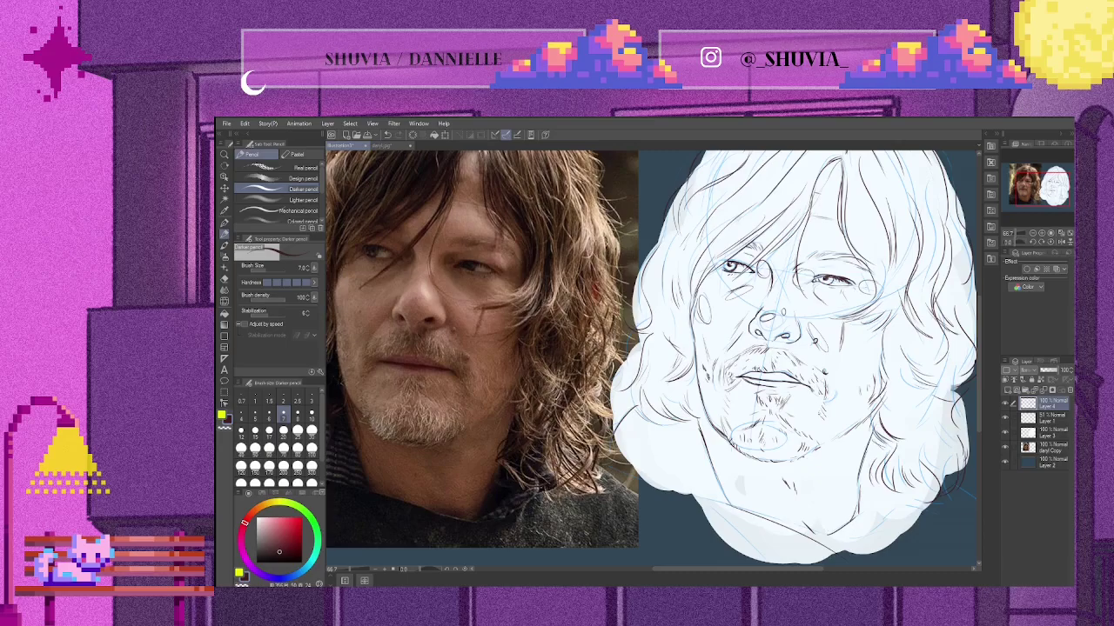
Hatch the right eyebrow and shade the upper eyelid and inner socket of the right eye
left_click_drag(818, 258, 849, 257)
scroll(852, 348, "down", 3)
scroll(766, 374, "up", 2)
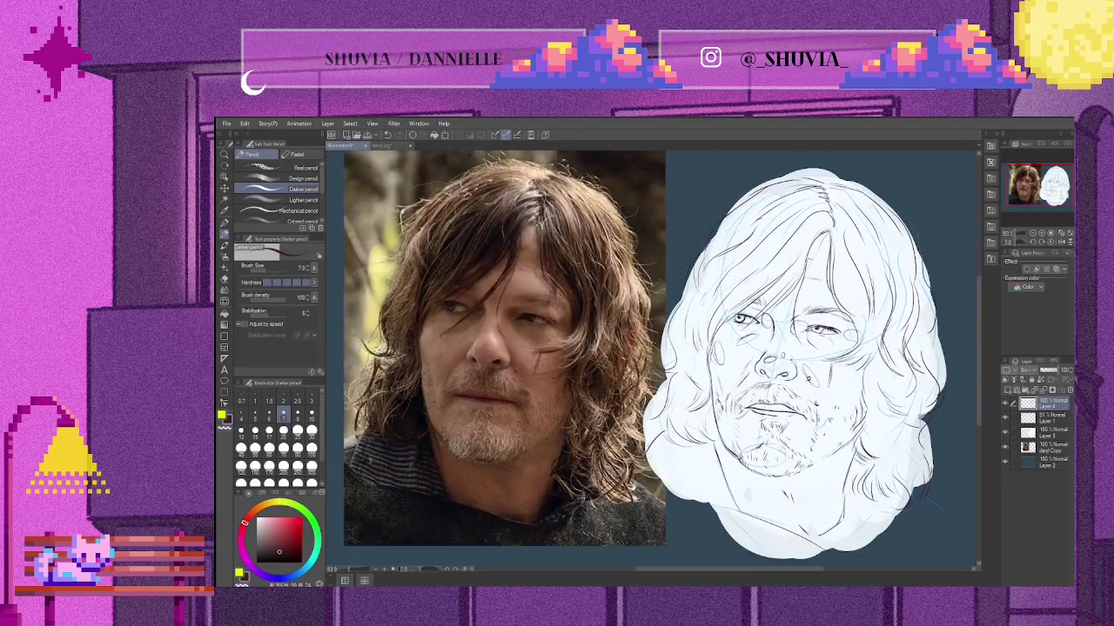
scroll(748, 348, "up", 3)
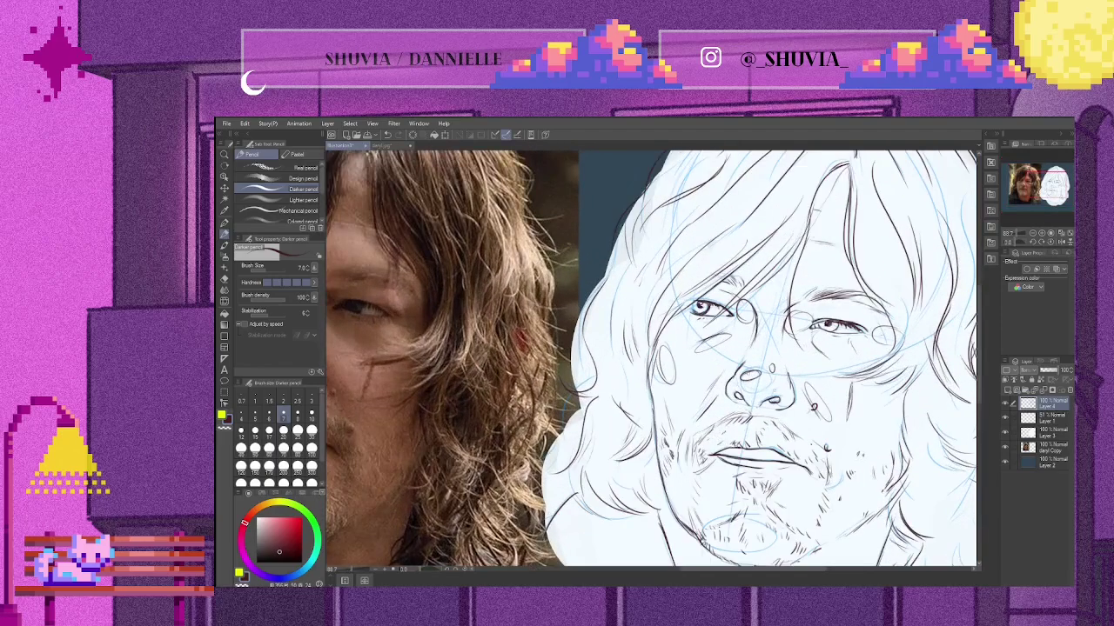
scroll(748, 348, "down", 1)
mouse_move(853, 320)
left_mouse_down()
mouse_move(882, 306)
mouse_move(870, 326)
left_mouse_up()
mouse_move(897, 323)
left_mouse_down()
mouse_move(891, 335)
mouse_move(887, 320)
left_mouse_up()
mouse_move(898, 302)
left_mouse_down()
mouse_move(878, 308)
mouse_move(957, 341)
left_mouse_up()
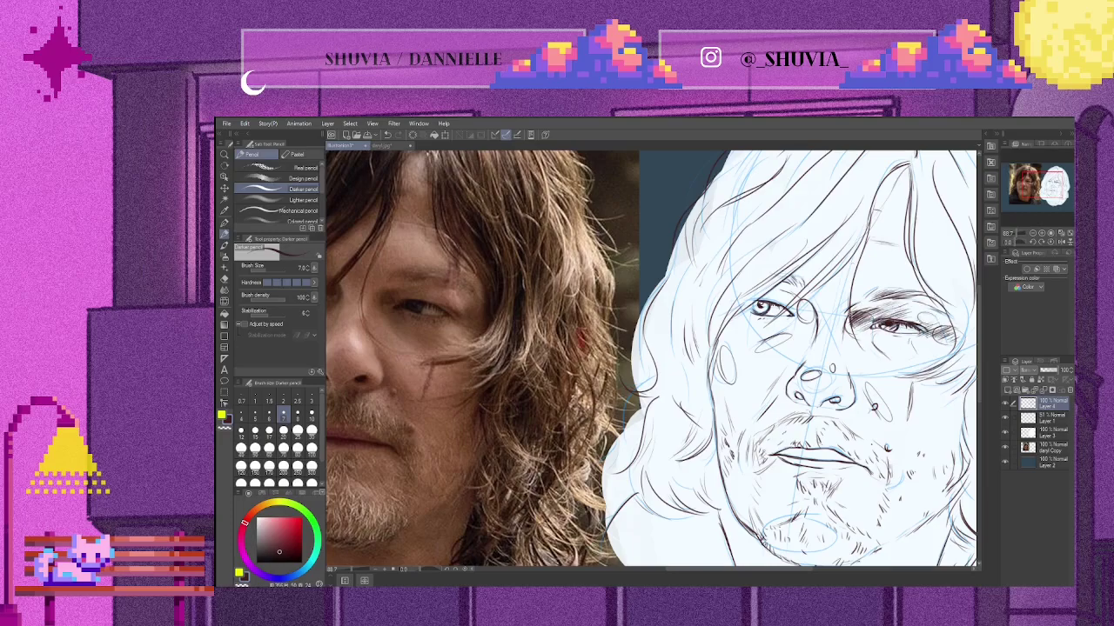
Hatch the shadows beneath the right eye, on the forehead and between the brows
left_click_drag(887, 320, 861, 345)
mouse_move(901, 336)
left_mouse_down()
mouse_move(866, 357)
mouse_move(886, 360)
left_mouse_up()
left_click_drag(885, 329, 867, 353)
left_click_drag(912, 348, 896, 360)
left_click_drag(912, 338, 889, 351)
left_click_drag(902, 214, 870, 241)
mouse_move(909, 232)
left_mouse_down()
mouse_move(879, 242)
mouse_move(854, 283)
left_mouse_up()
mouse_move(877, 282)
left_mouse_down()
mouse_move(854, 301)
mouse_move(858, 275)
left_mouse_up()
left_click_drag(872, 303, 853, 311)
left_click_drag(894, 277, 860, 294)
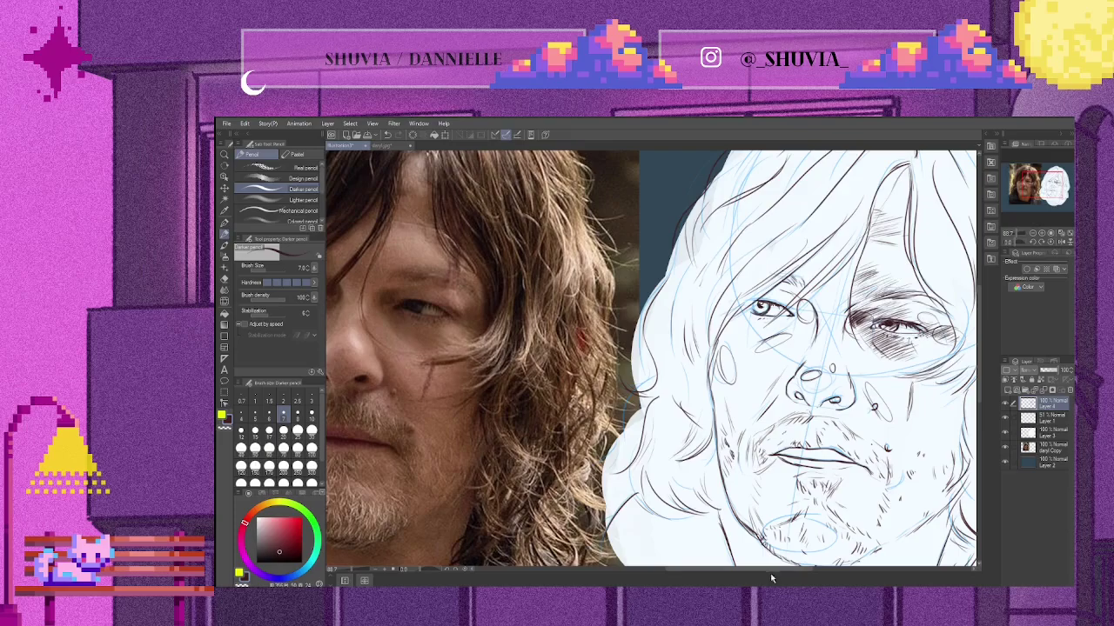
Hatch the left eye socket, covering the brow, the inner corner and the area beneath the eye
scroll(778, 577, "left", 2)
left_click_drag(932, 318, 910, 332)
left_click_drag(936, 330, 918, 339)
mouse_move(872, 310)
left_mouse_down()
mouse_move(851, 322)
mouse_move(819, 308)
mouse_move(822, 296)
mouse_move(834, 304)
mouse_move(830, 287)
left_mouse_up()
left_click_drag(835, 290, 814, 302)
left_click_drag(871, 323, 831, 343)
mouse_move(863, 318)
left_mouse_down()
mouse_move(811, 336)
mouse_move(822, 310)
mouse_move(813, 322)
left_mouse_up()
mouse_move(828, 317)
left_mouse_down()
mouse_move(798, 323)
mouse_move(805, 345)
left_mouse_up()
left_click_drag(856, 318, 842, 326)
Hatch shadows over the forehead, the underside of the nose and the left cheek
scroll(835, 348, "down", 3)
mouse_move(870, 275)
left_mouse_down()
mouse_move(841, 297)
mouse_move(830, 335)
mouse_move(809, 330)
mouse_move(823, 317)
left_mouse_up()
scroll(835, 348, "left", 2)
left_click_drag(861, 249, 833, 266)
left_click_drag(865, 244, 837, 276)
mouse_move(885, 333)
left_mouse_down()
mouse_move(850, 364)
mouse_move(823, 359)
mouse_move(823, 372)
left_mouse_up()
left_click_drag(846, 340, 827, 356)
left_click_drag(903, 256, 867, 289)
left_click_drag(917, 224, 885, 242)
left_click_drag(934, 315, 908, 332)
mouse_move(938, 326)
left_mouse_down()
mouse_move(914, 346)
mouse_move(901, 330)
mouse_move(893, 348)
mouse_move(908, 348)
left_mouse_up()
scroll(652, 361, "right", 2)
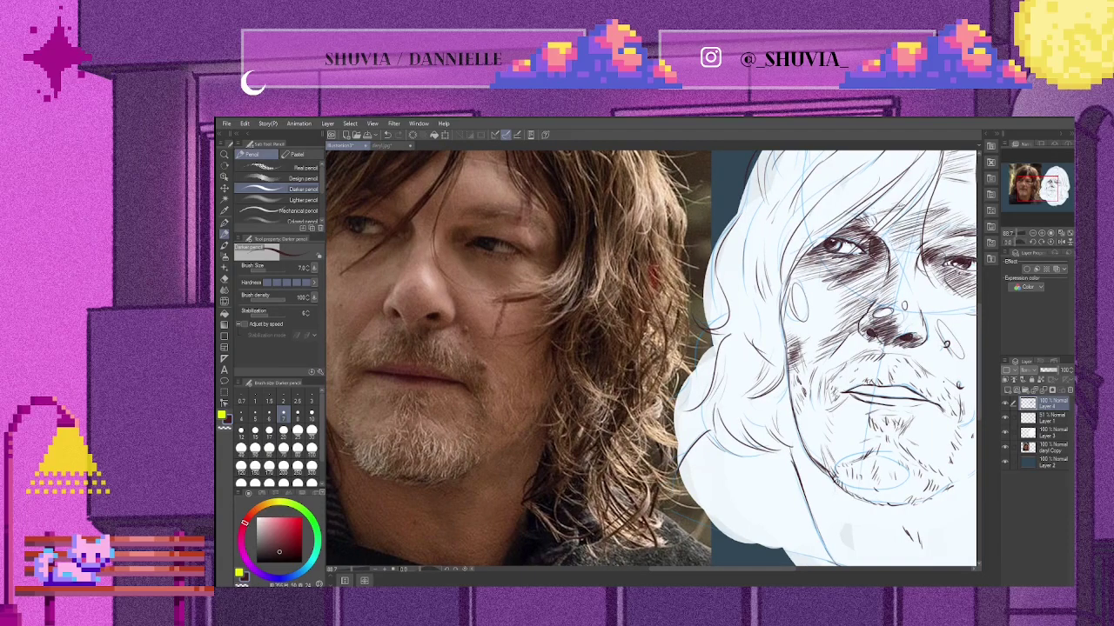
left_click_drag(924, 171, 867, 216)
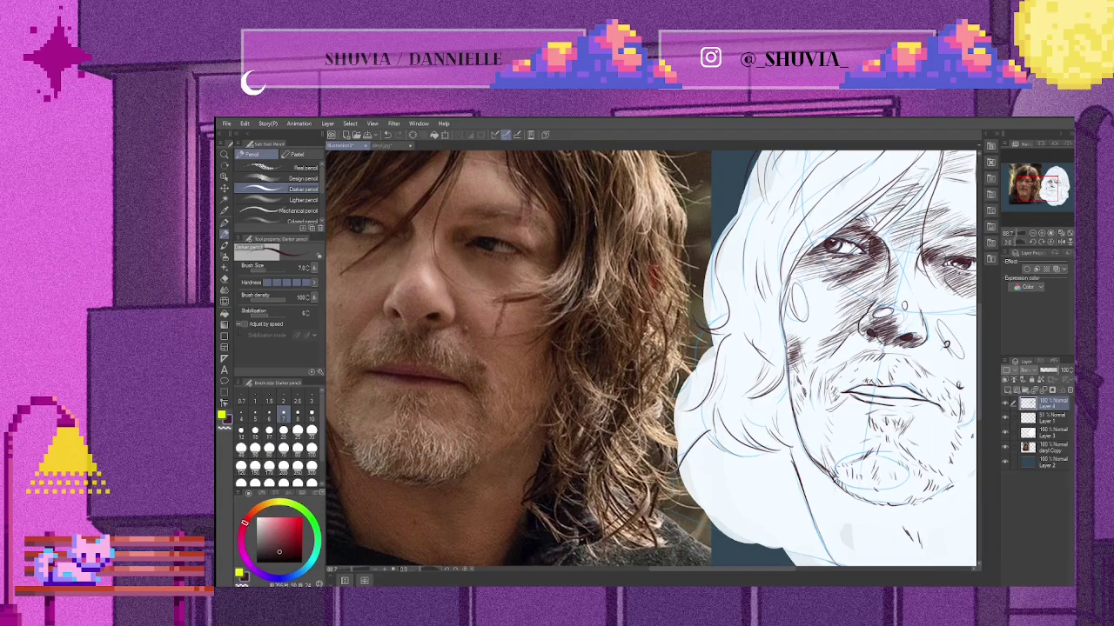
left_click_drag(862, 334, 837, 363)
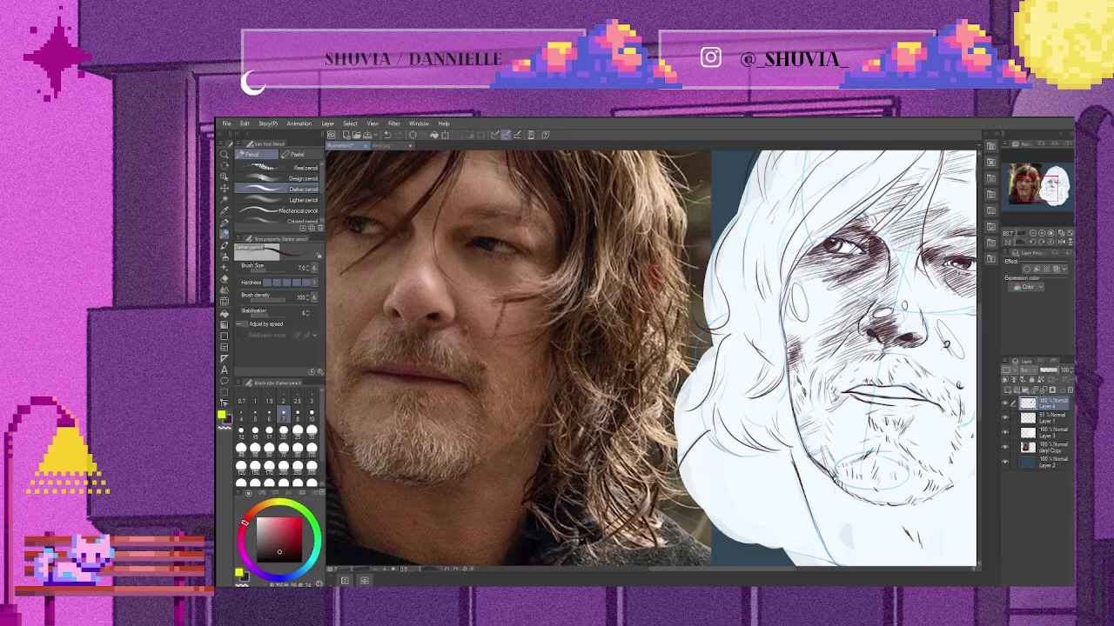
Shade both lips and hatch the right cheek beside the nose
left_click_drag(834, 388, 914, 396)
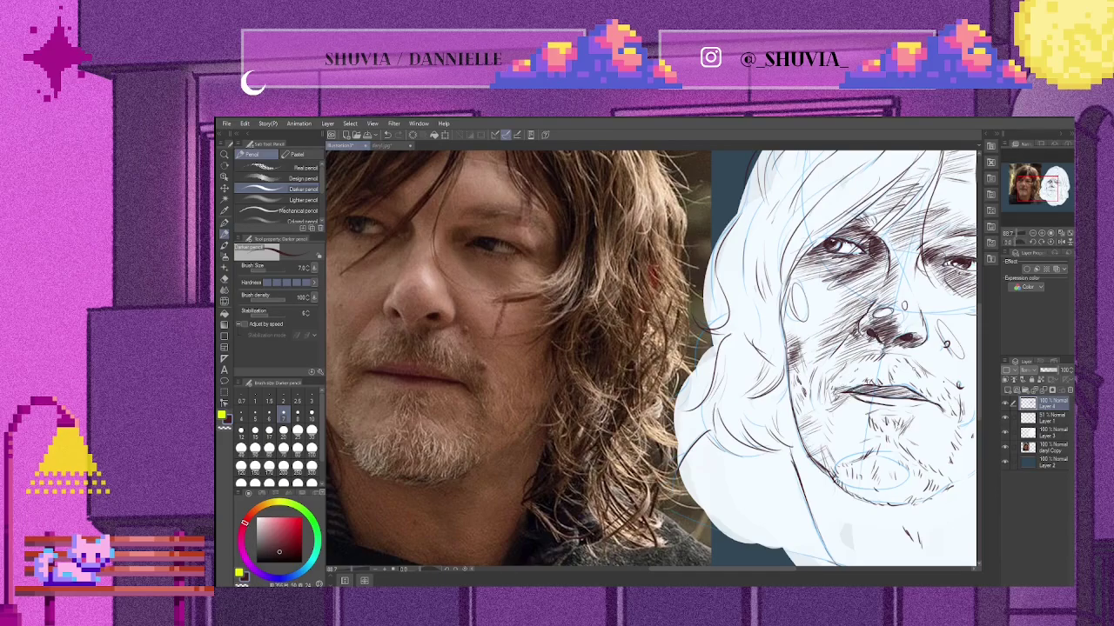
left_click_drag(856, 393, 926, 404)
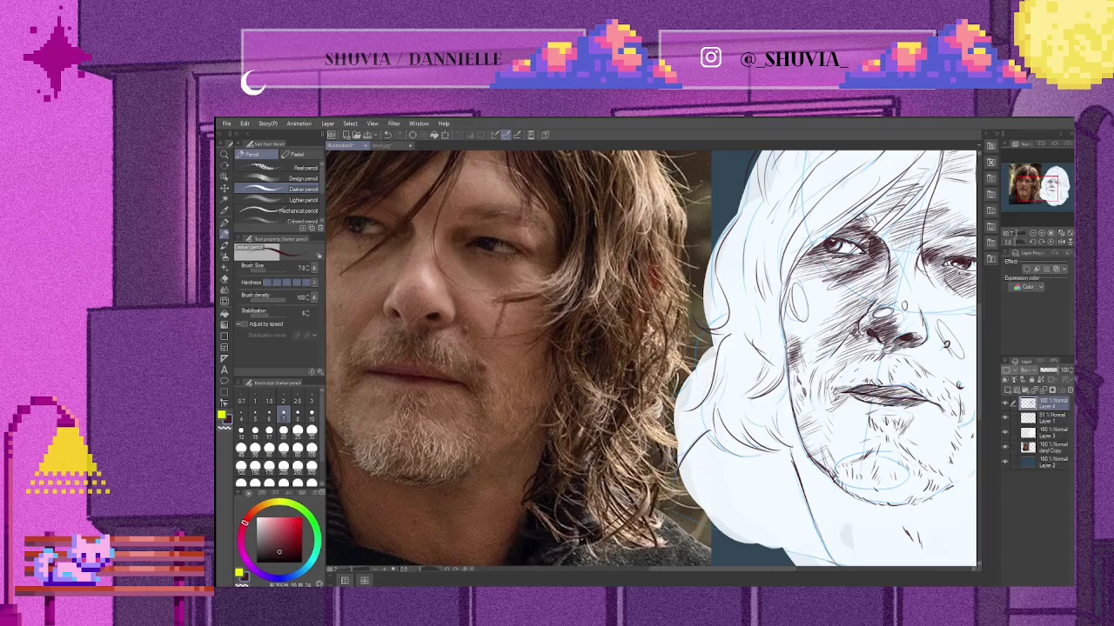
left_click_drag(921, 310, 949, 353)
left_click_drag(939, 348, 957, 381)
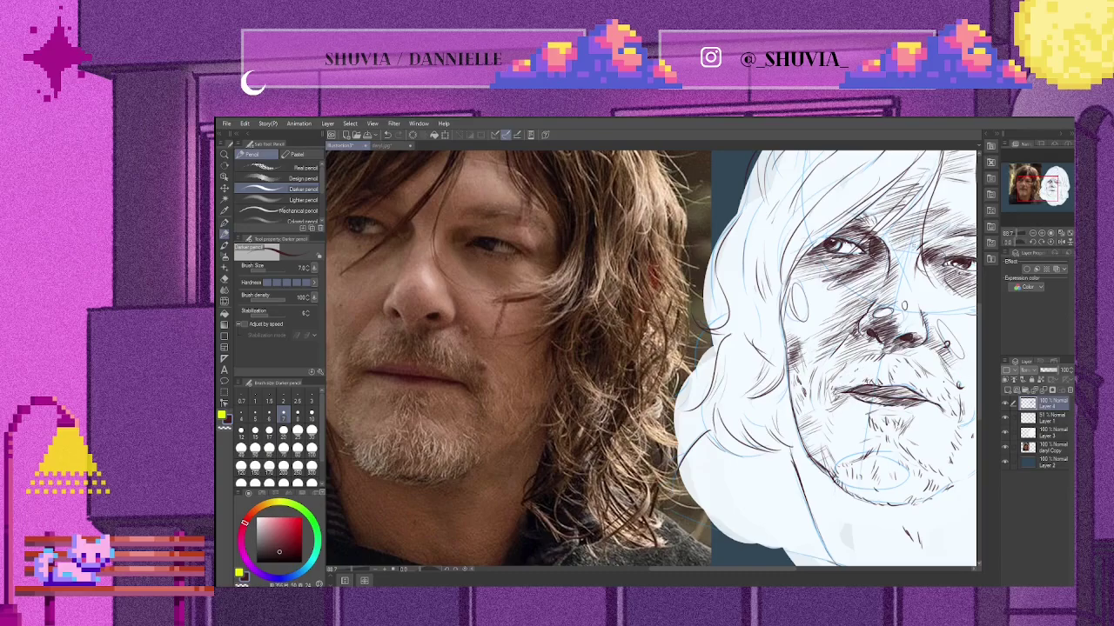
left_click_drag(912, 277, 917, 315)
Hatch the chin, the beard area below the mouth and the right cheek down to the jaw
left_click_drag(830, 416, 865, 446)
left_click_drag(653, 366, 593, 366)
left_click_drag(851, 424, 889, 441)
left_click_drag(870, 346, 887, 367)
left_click_drag(868, 318, 928, 390)
left_click_drag(900, 393, 938, 423)
left_click_drag(859, 345, 889, 377)
left_click_drag(653, 365, 613, 365)
left_click_drag(861, 430, 917, 461)
left_click_drag(892, 421, 937, 435)
mouse_move(882, 287)
left_mouse_down()
mouse_move(927, 304)
mouse_move(935, 380)
left_mouse_up()
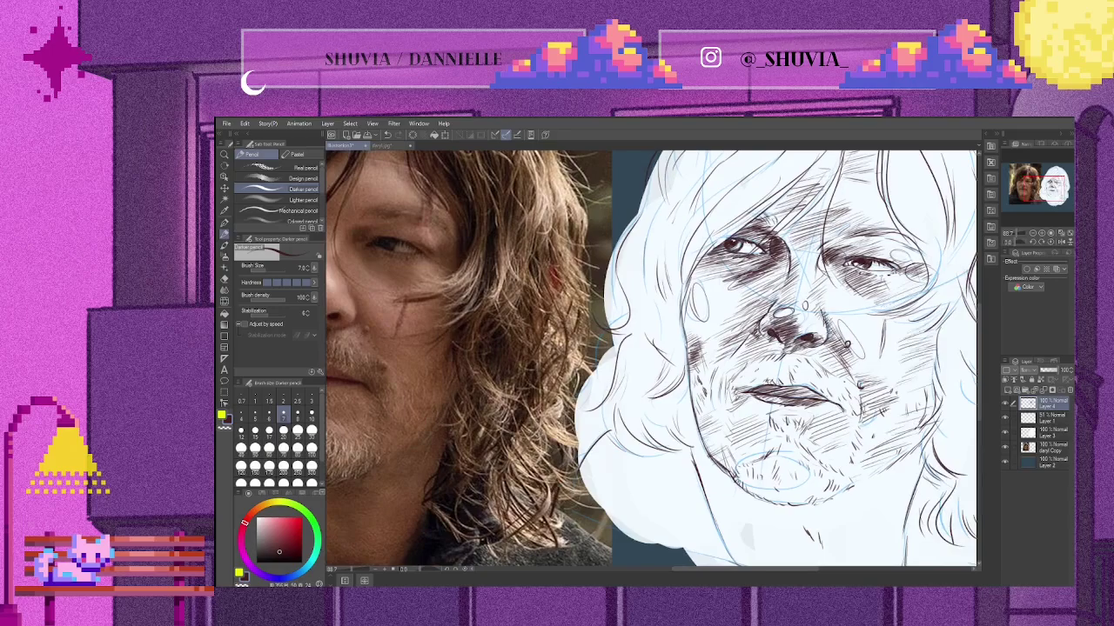
Deepen the hatching around the right brow and eye and add shading strokes beside the nose and along the jaw
left_click_drag(834, 230, 893, 237)
left_click_drag(849, 239, 876, 251)
mouse_move(830, 245)
left_mouse_down()
mouse_move(853, 259)
mouse_move(842, 263)
left_mouse_up()
left_click_drag(837, 270, 855, 285)
left_click_drag(910, 265, 927, 282)
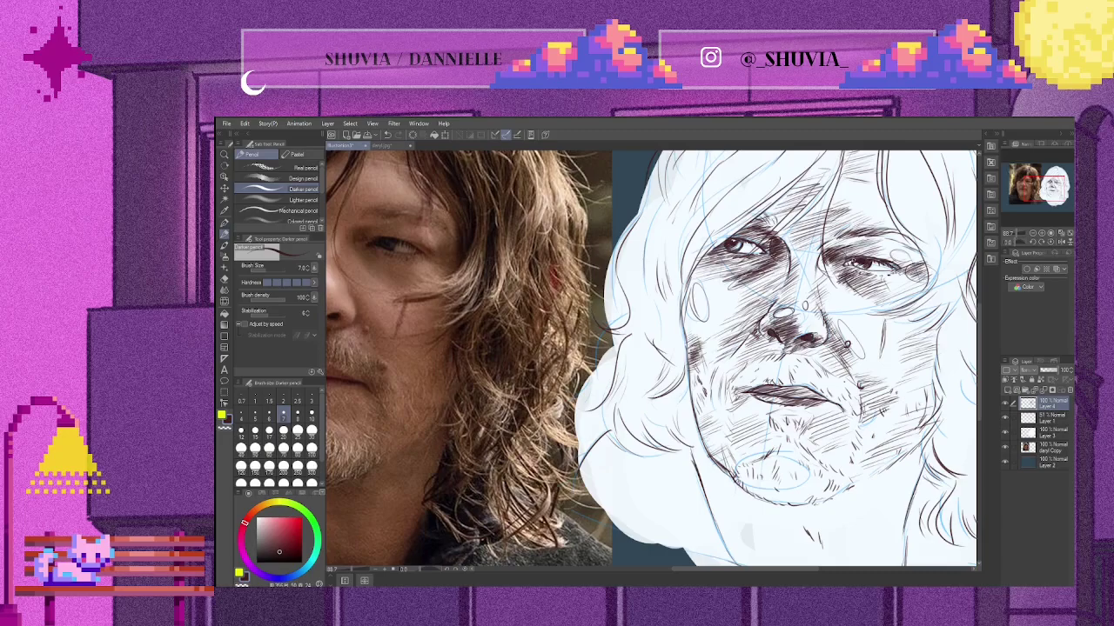
left_click_drag(830, 331, 846, 343)
mouse_move(833, 398)
left_mouse_down()
mouse_move(851, 414)
mouse_move(844, 407)
left_mouse_up()
left_click_drag(858, 459, 886, 477)
Erase a highlight on the nose tip and add hatching around the mouth, moustache and right nostril
scroll(650, 358, "down", 3)
scroll(651, 358, "up", 5)
key("e")
mouse_move(735, 339)
left_mouse_down()
mouse_move(796, 345)
mouse_move(709, 334)
mouse_move(800, 355)
mouse_move(750, 330)
mouse_move(812, 362)
mouse_move(784, 360)
mouse_move(763, 339)
left_mouse_up()
key("p")
left_click_drag(666, 294, 696, 336)
left_click_drag(793, 296, 844, 334)
left_click_drag(815, 249, 828, 273)
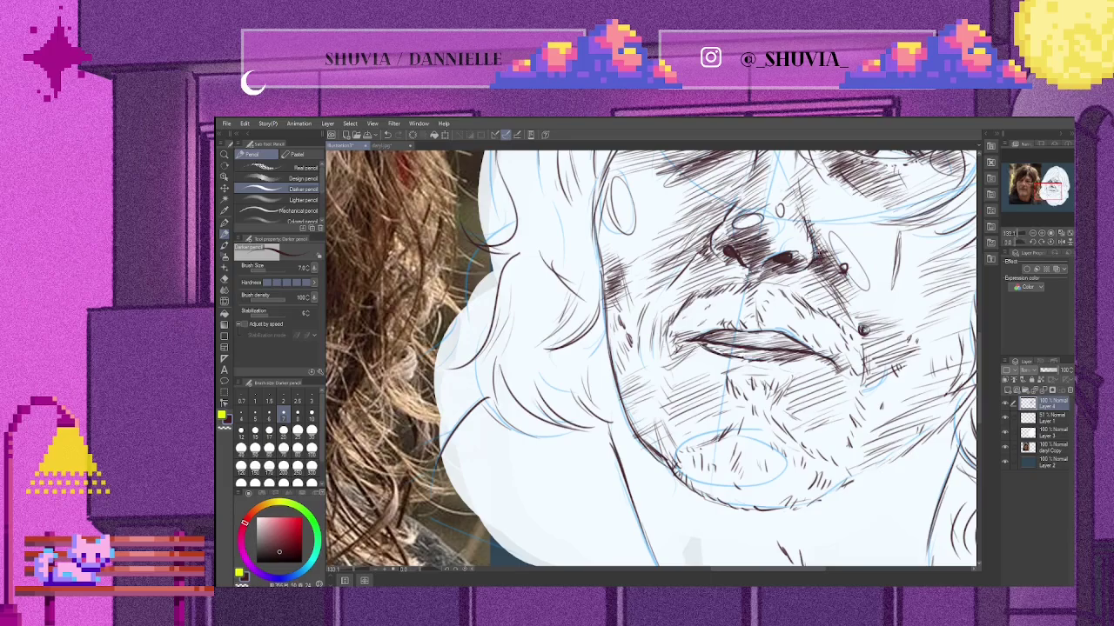
Hatch the shadow under the chin and across the neck down to the collar
scroll(679, 327, "down", 5)
left_click_drag(730, 347, 746, 352)
left_click_drag(738, 361, 757, 374)
mouse_move(662, 367)
left_mouse_down()
mouse_move(672, 393)
mouse_move(755, 424)
left_mouse_up()
left_click_drag(722, 416, 736, 437)
left_click_drag(748, 376, 799, 406)
left_click_drag(658, 392, 720, 423)
left_click_drag(728, 440, 757, 452)
left_click_drag(746, 449, 784, 465)
key("e")
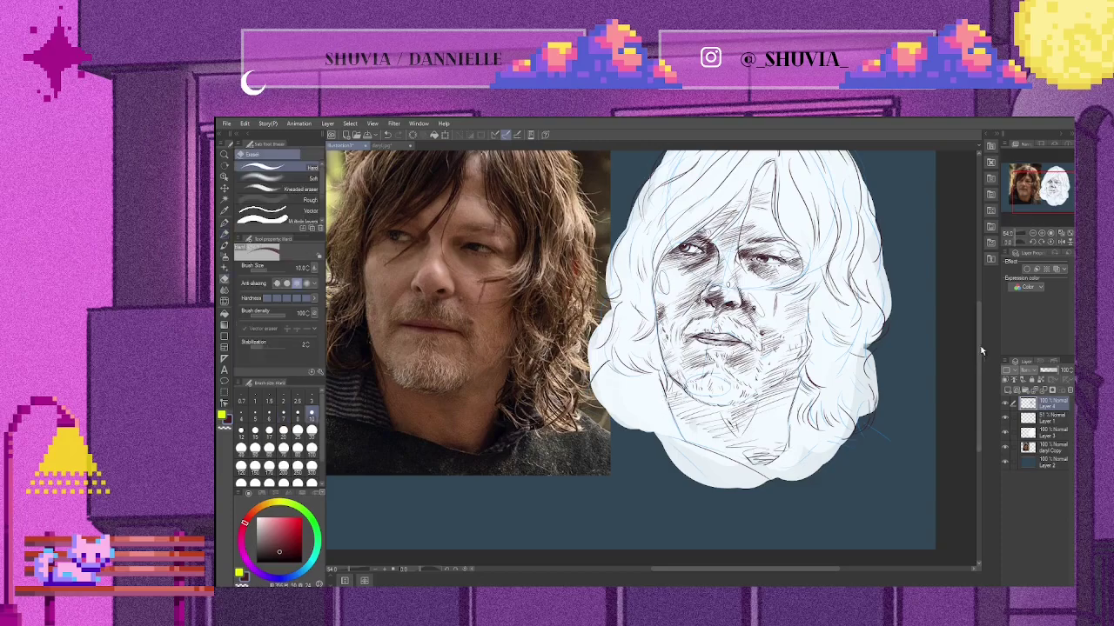
Add a new layer below the sketch layers and fill the background layer with a lighter blue
key("ctrl+0")
left_click(1059, 435)
left_click(1061, 445)
key("p")
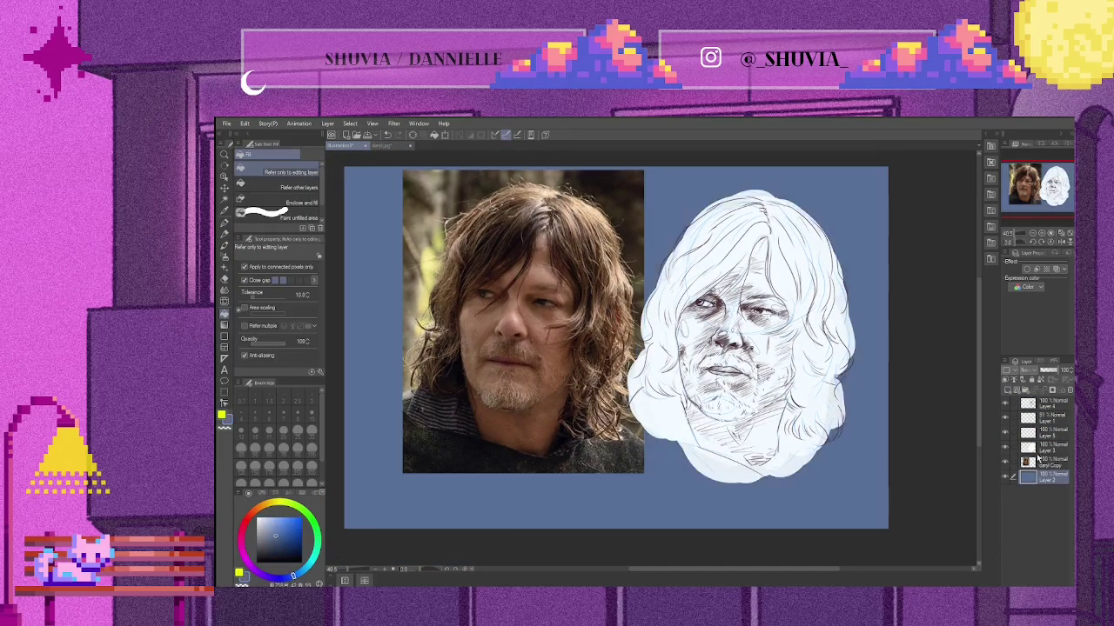
Extend the white backing around the hair with a size 80 white pencil, and select the new layer beneath the sketch
key("ctrl+plus")
left_click(297, 451)
left_click_drag(667, 218, 620, 361)
left_click_drag(835, 340, 856, 400)
left_click_drag(619, 391, 609, 431)
left_click(1044, 431)
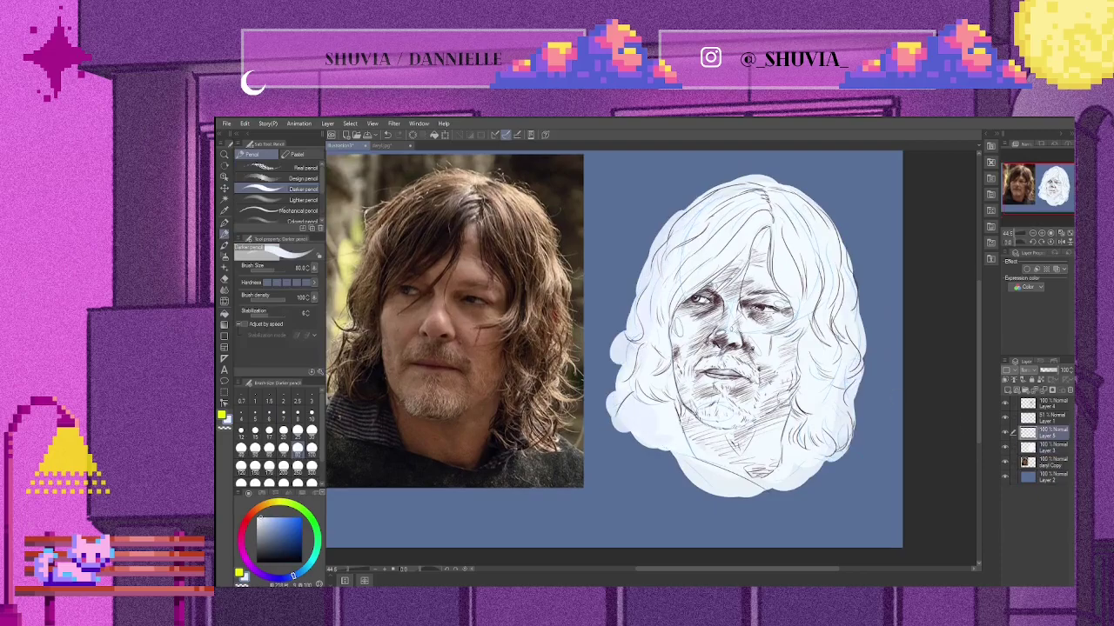
Sample the skin tone from the reference photo and block in the face and neck with flat colour beneath the sketch
left_click(400, 314, "alt")
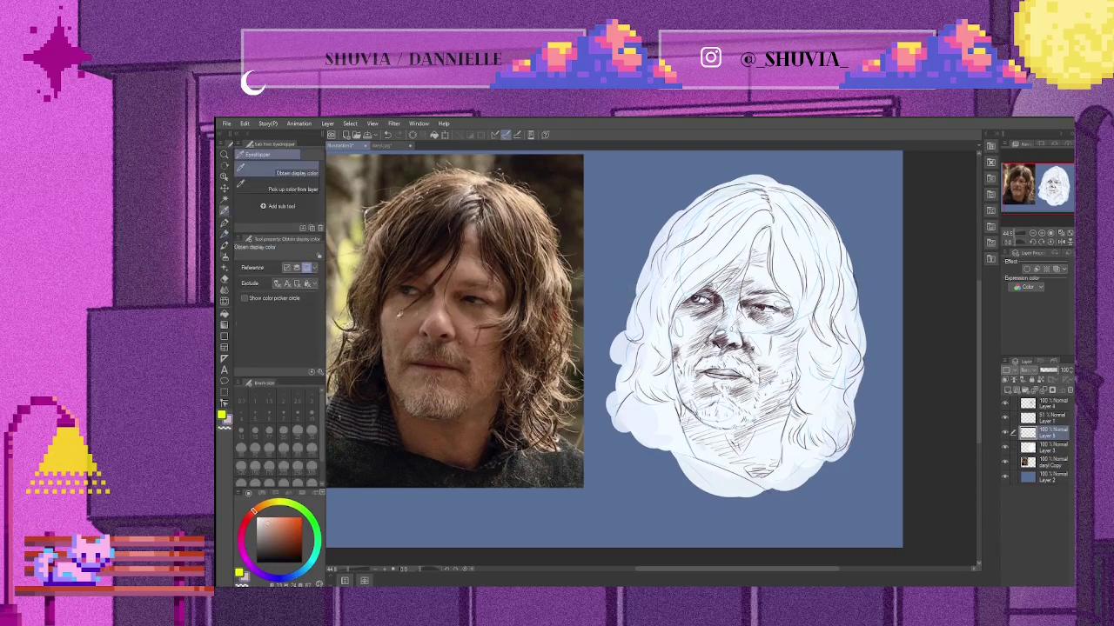
mouse_move(714, 279)
left_mouse_down()
mouse_move(696, 365)
mouse_move(714, 461)
mouse_move(783, 322)
mouse_move(748, 295)
mouse_move(749, 228)
left_mouse_up()
left_click_drag(766, 240, 783, 304)
left_click_drag(691, 439, 743, 474)
left_click_drag(793, 381, 799, 419)
Shade the cheeks, nose, mouth and eye area with the Opaque watercolor brush at size 50
left_click(223, 245)
left_click(251, 154)
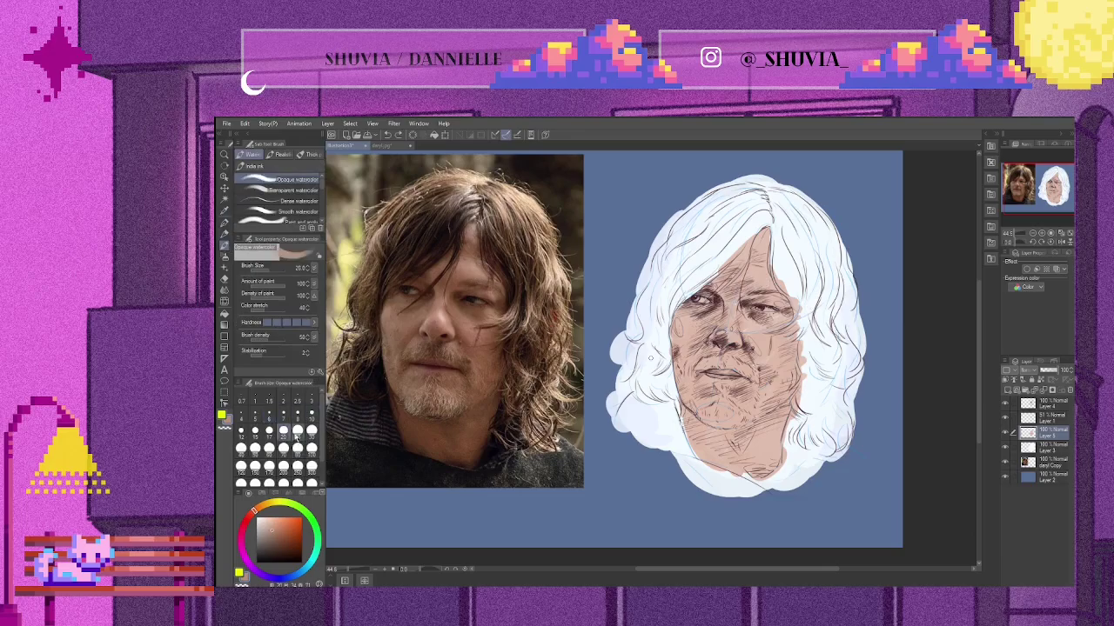
left_click(255, 448)
scroll(835, 261, "up", 3)
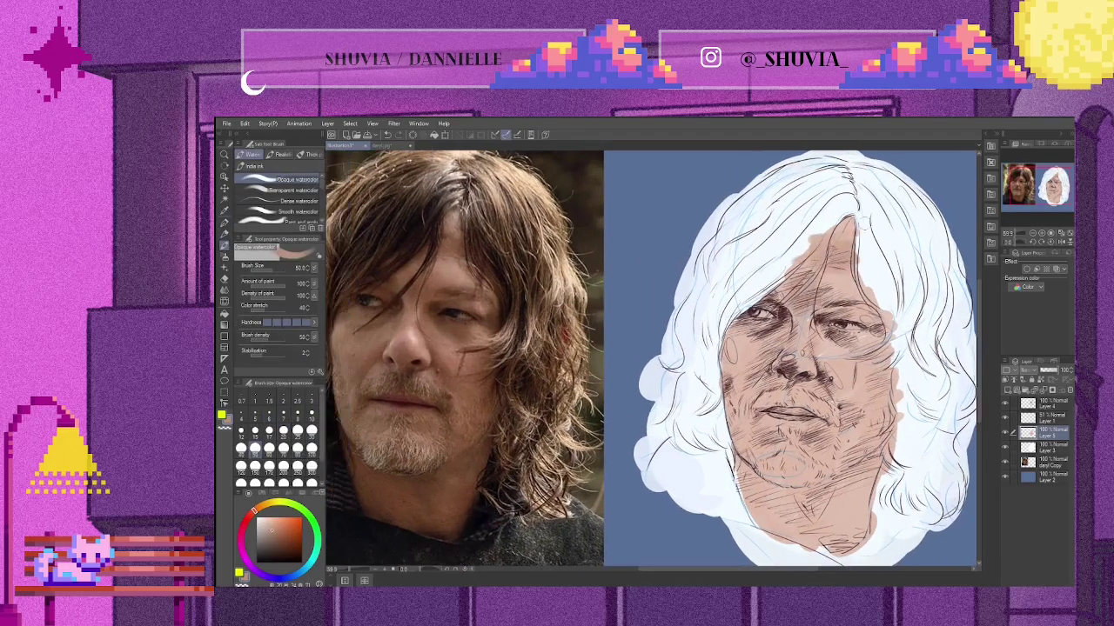
mouse_move(848, 315)
left_mouse_down()
mouse_move(874, 330)
mouse_move(822, 344)
mouse_move(827, 400)
left_mouse_up()
mouse_move(762, 370)
left_mouse_down()
mouse_move(744, 326)
mouse_move(750, 393)
left_mouse_up()
left_click_drag(765, 303, 795, 381)
mouse_move(742, 338)
left_mouse_down()
mouse_move(738, 445)
mouse_move(818, 442)
mouse_move(887, 422)
mouse_move(848, 442)
left_mouse_up()
left_click_drag(887, 359, 861, 417)
mouse_move(809, 329)
left_mouse_down()
mouse_move(837, 393)
mouse_move(750, 393)
left_mouse_up()
Colour the lips with a size 25 Darker pencil and deepen the shadows on the chin and around both eyes
key("p")
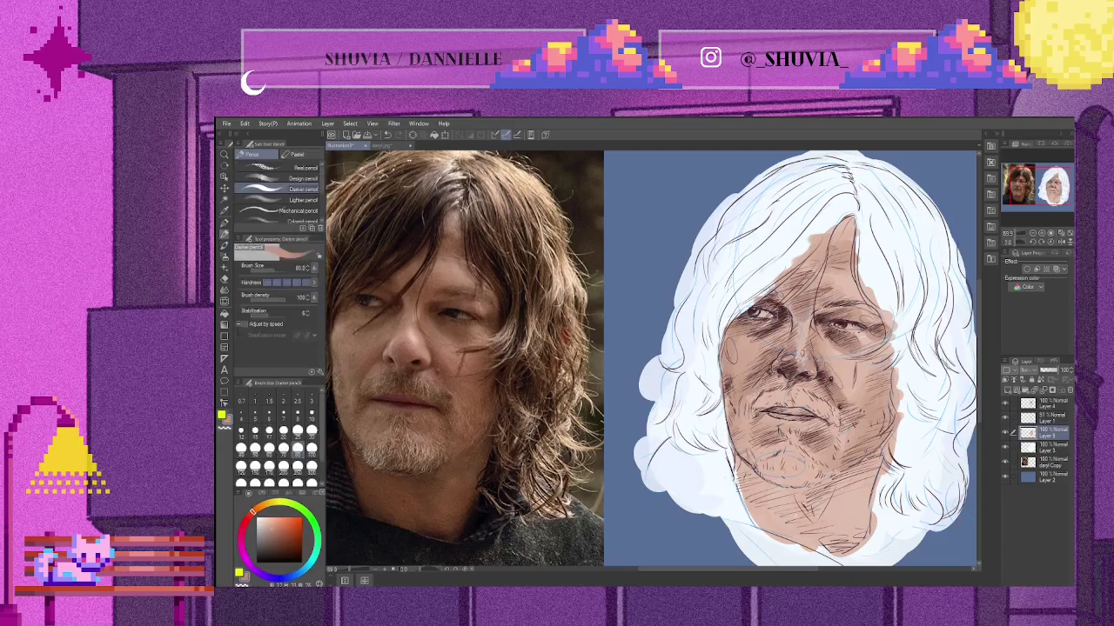
left_click(297, 430)
left_click(782, 413, "alt")
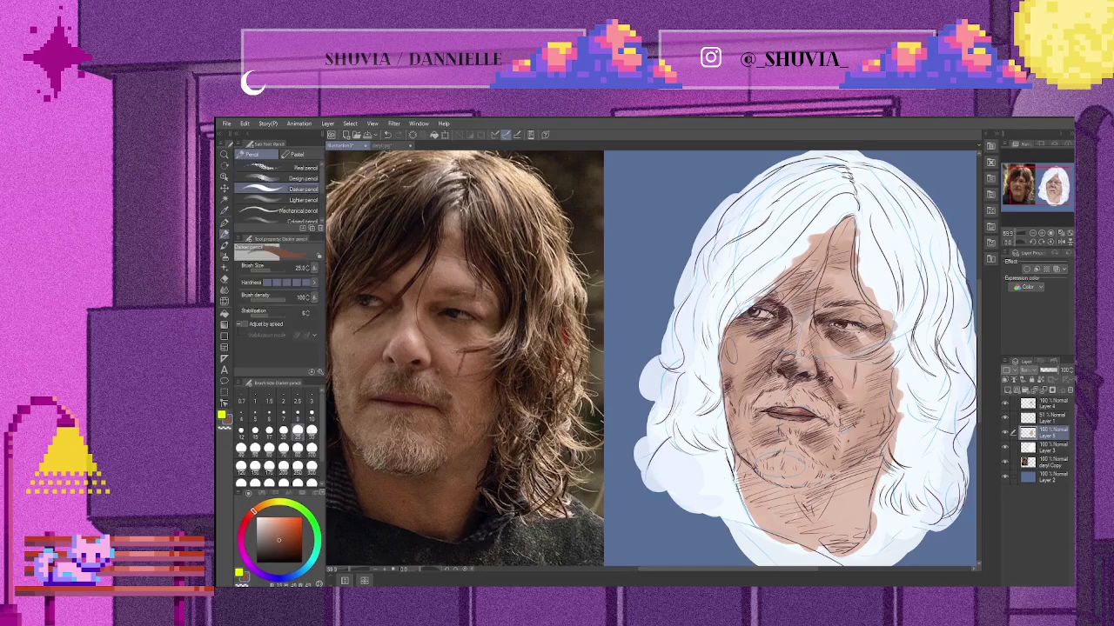
key("b")
left_click_drag(761, 419, 851, 475)
mouse_move(800, 292)
left_mouse_down()
mouse_move(862, 348)
mouse_move(879, 333)
left_mouse_up()
mouse_move(755, 301)
left_mouse_down()
mouse_move(781, 312)
mouse_move(775, 327)
left_mouse_up()
Shade the neck in a darker brown below the jaw, filling it with a size 70 Opaque watercolor brush
mouse_move(735, 461)
left_mouse_down()
mouse_move(757, 522)
mouse_move(812, 533)
left_mouse_up()
left_click(283, 447)
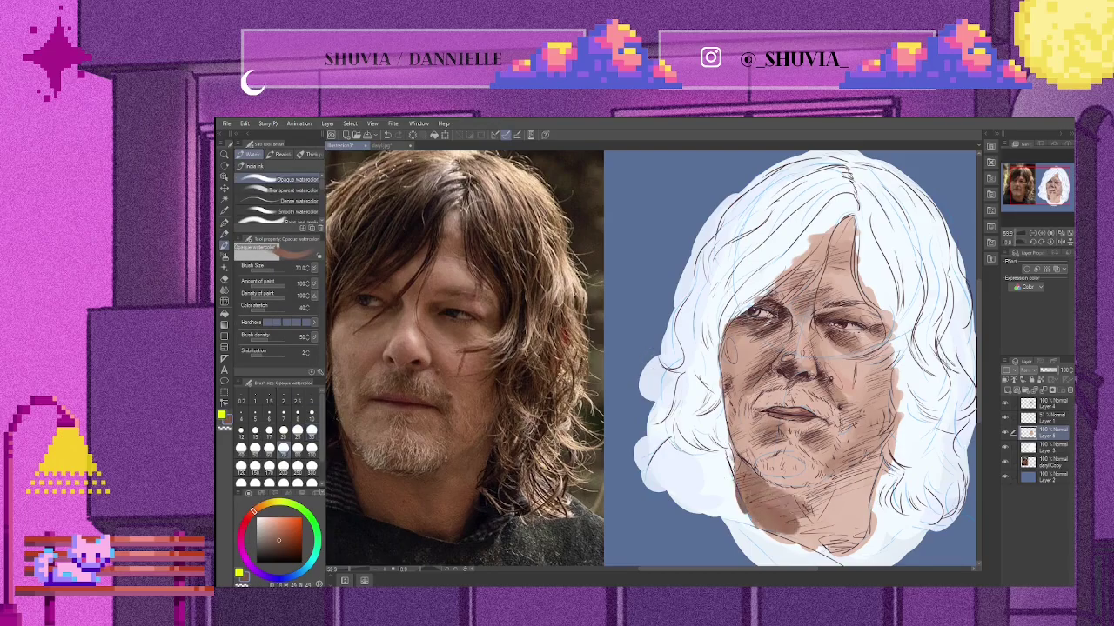
left_click_drag(753, 484, 868, 541)
mouse_move(787, 452)
left_mouse_down()
mouse_move(884, 501)
mouse_move(870, 513)
left_mouse_up()
mouse_move(736, 463)
left_mouse_down()
mouse_move(761, 532)
mouse_move(828, 537)
left_mouse_up()
mouse_move(859, 463)
left_mouse_down()
mouse_move(896, 385)
mouse_move(877, 431)
left_mouse_up()
left_click_drag(851, 375, 863, 382)
Draw dark hairs in the moustache and beard with the Calligraphy pen at size 7
left_click(297, 430)
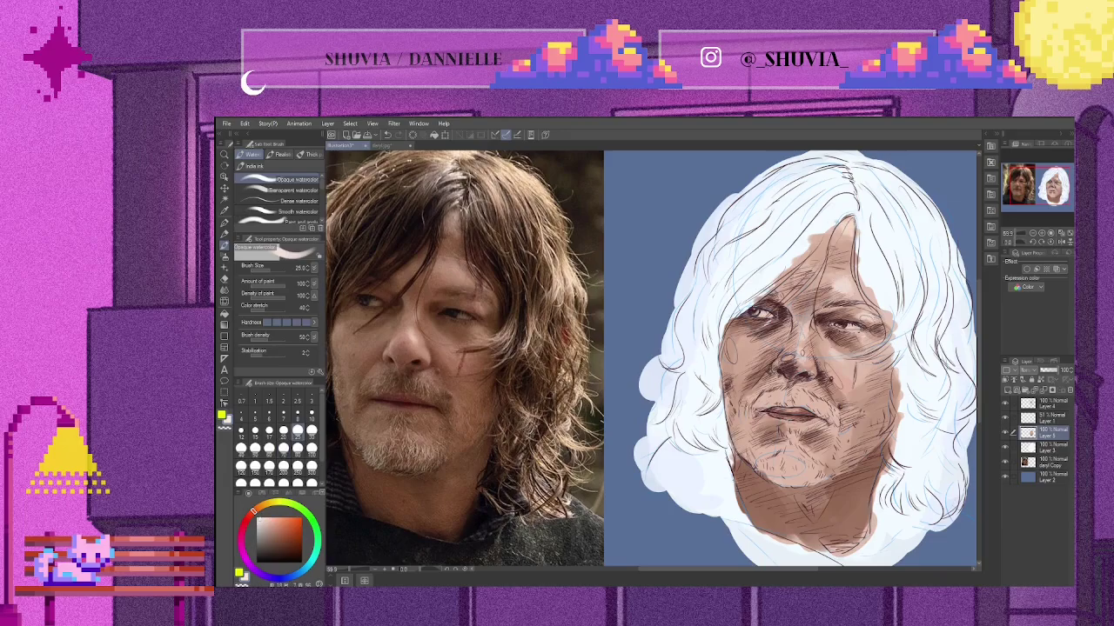
left_click(298, 416)
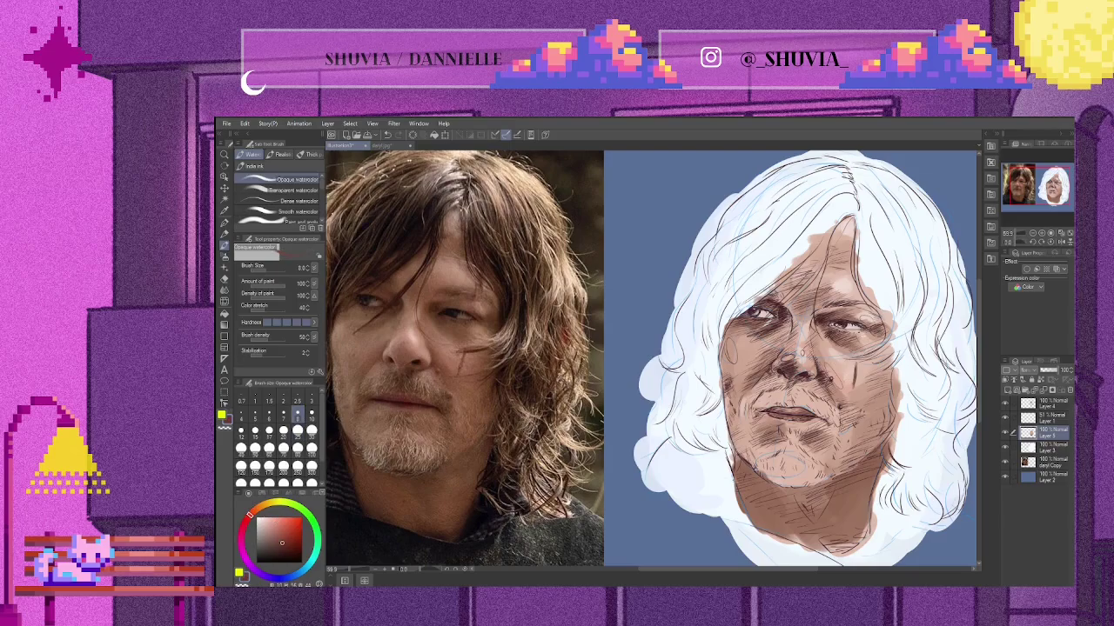
key("p")
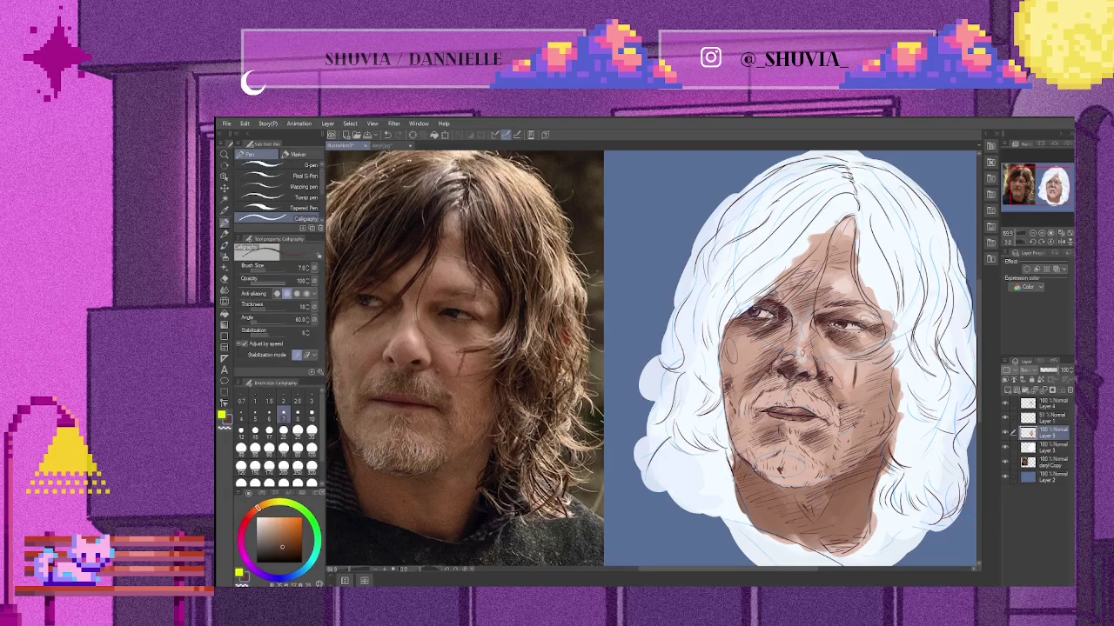
key("p")
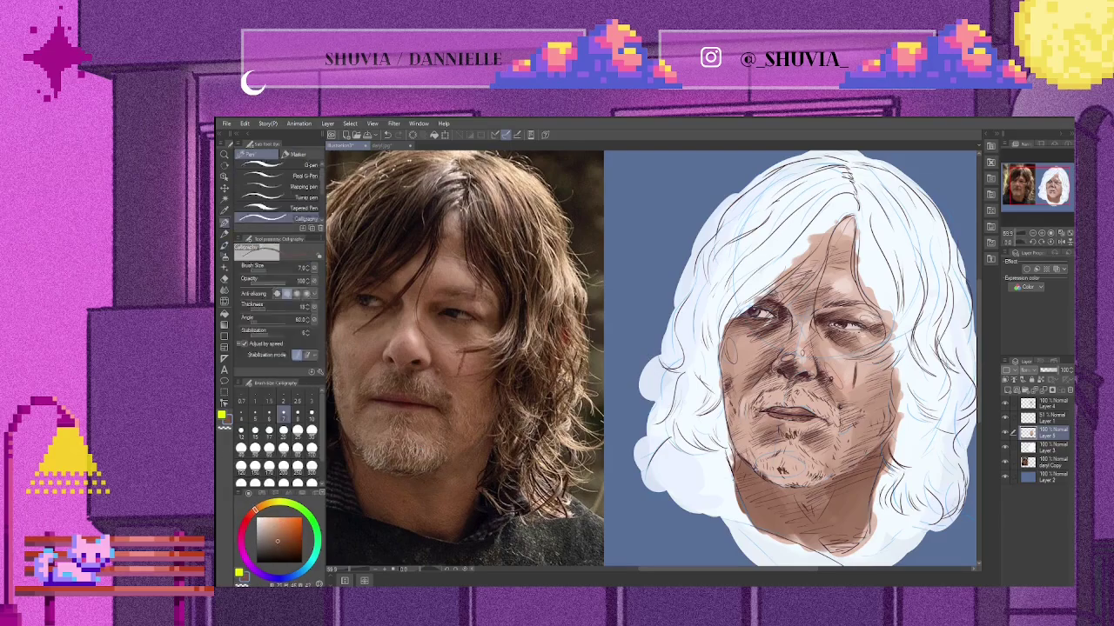
left_click_drag(757, 410, 777, 395)
mouse_move(811, 409)
left_mouse_down()
mouse_move(823, 401)
mouse_move(837, 424)
mouse_move(802, 422)
left_mouse_up()
left_click_drag(767, 468, 786, 456)
mouse_move(777, 477)
left_mouse_down()
mouse_move(805, 463)
mouse_move(827, 472)
left_mouse_up()
left_click_drag(834, 434, 839, 453)
Sample a new colour from the chin and layer lighter hairs through the beard and moustache
left_click(809, 453, "alt")
left_click_drag(755, 478, 823, 450)
left_click_drag(762, 460, 812, 422)
left_click_drag(797, 473, 839, 456)
mouse_move(748, 461)
left_mouse_down()
mouse_move(759, 409)
mouse_move(828, 397)
mouse_move(814, 384)
left_mouse_up()
left_click_drag(833, 409, 841, 423)
left_click_drag(732, 459, 749, 430)
Add light highlights to the eyes and nose on Layer 4 with the Calligraphy pen at sizes 12 and 5
key("p")
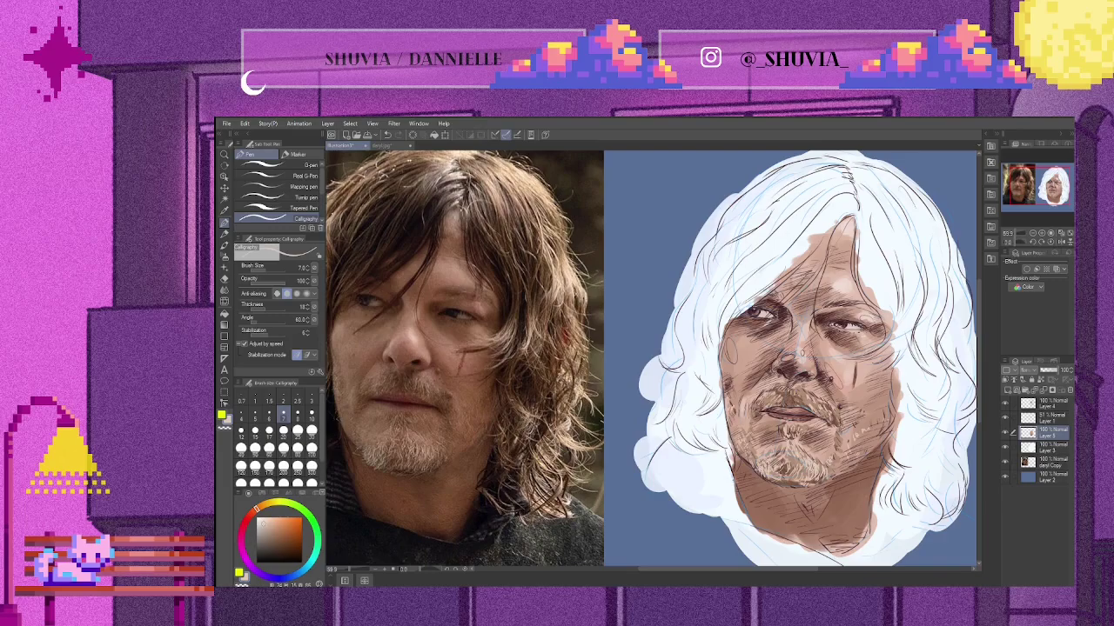
left_click(241, 431)
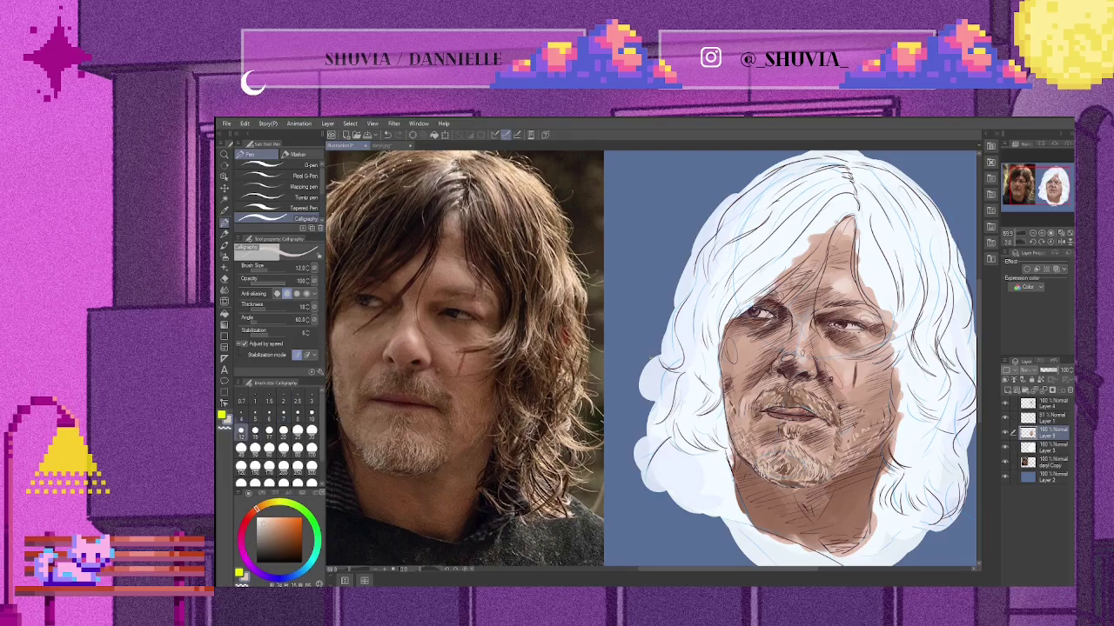
left_click(1048, 404)
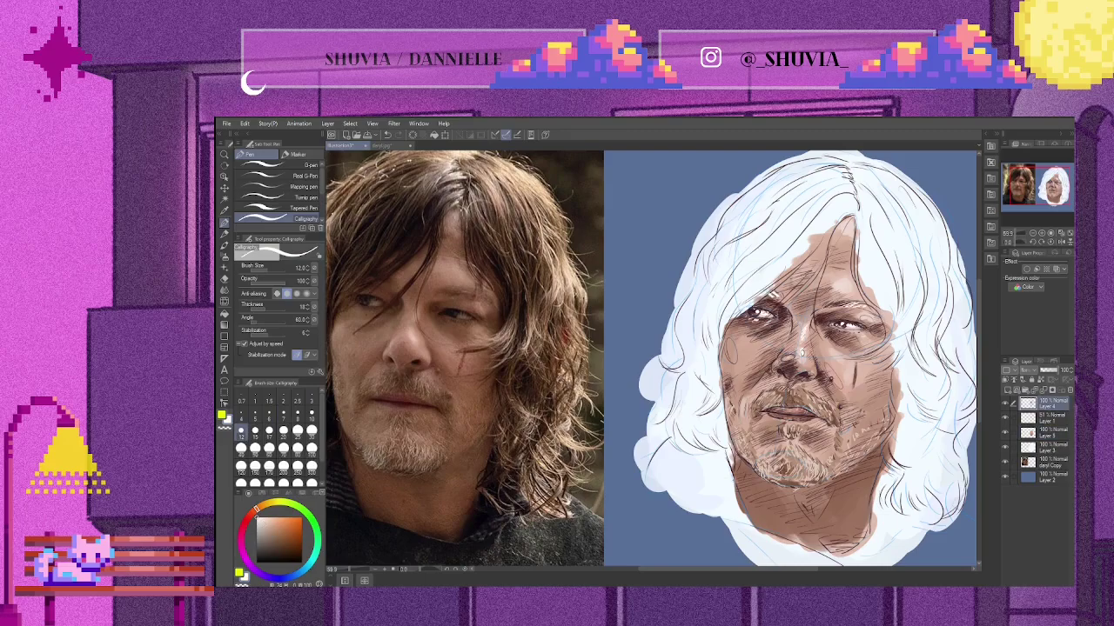
left_click(255, 409)
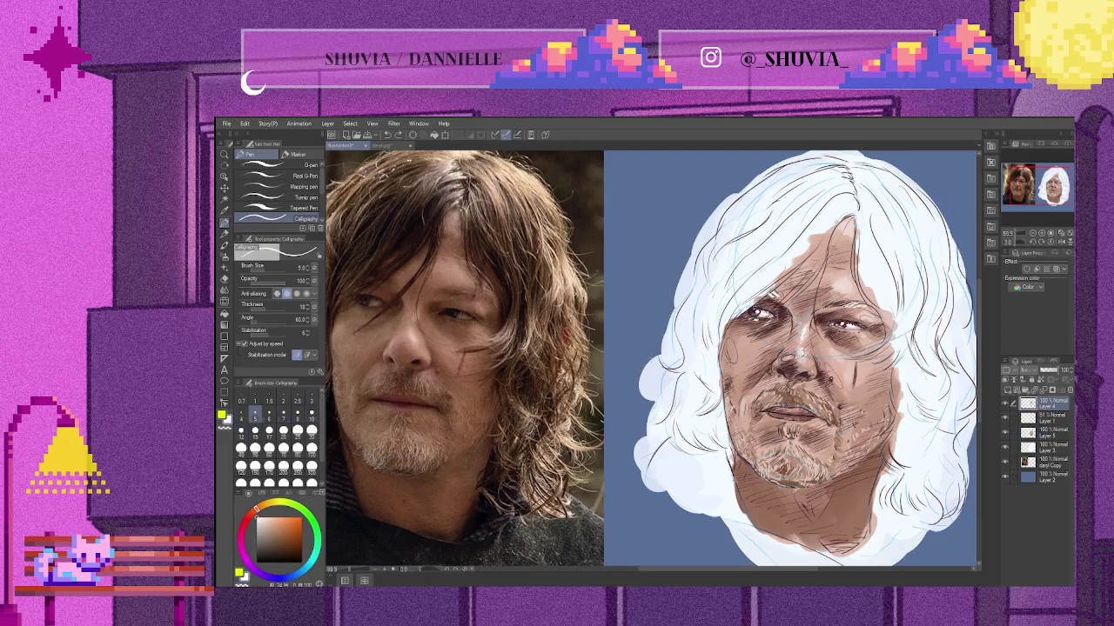
left_click_drag(745, 435, 745, 451)
left_click_drag(767, 457, 805, 475)
key("ctrl+z")
key("ctrl+z")
left_click(396, 137)
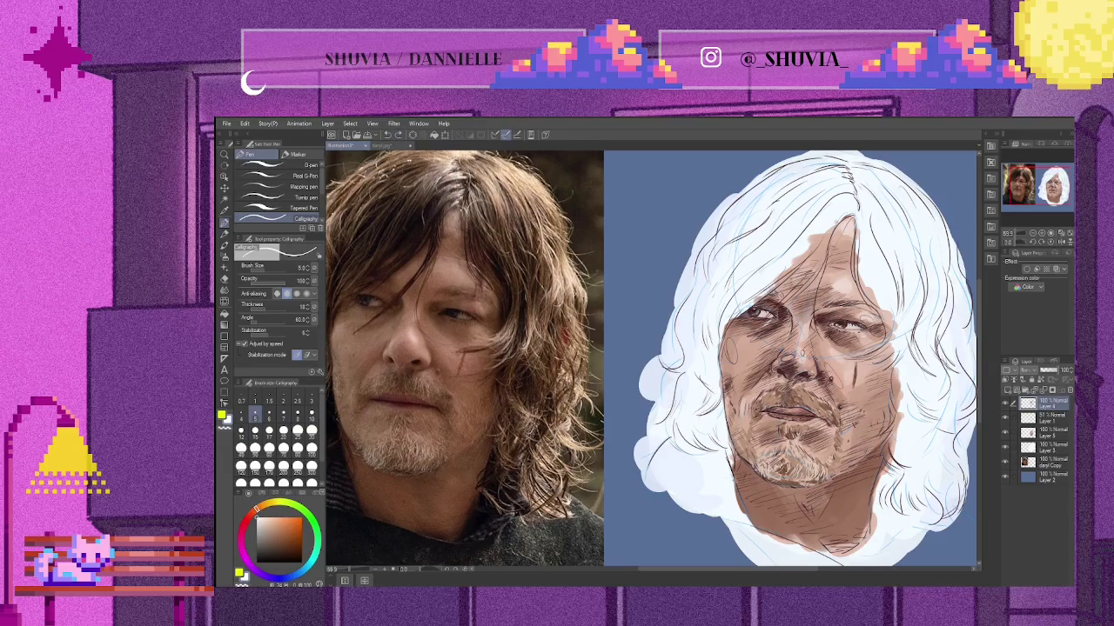
left_click(402, 137)
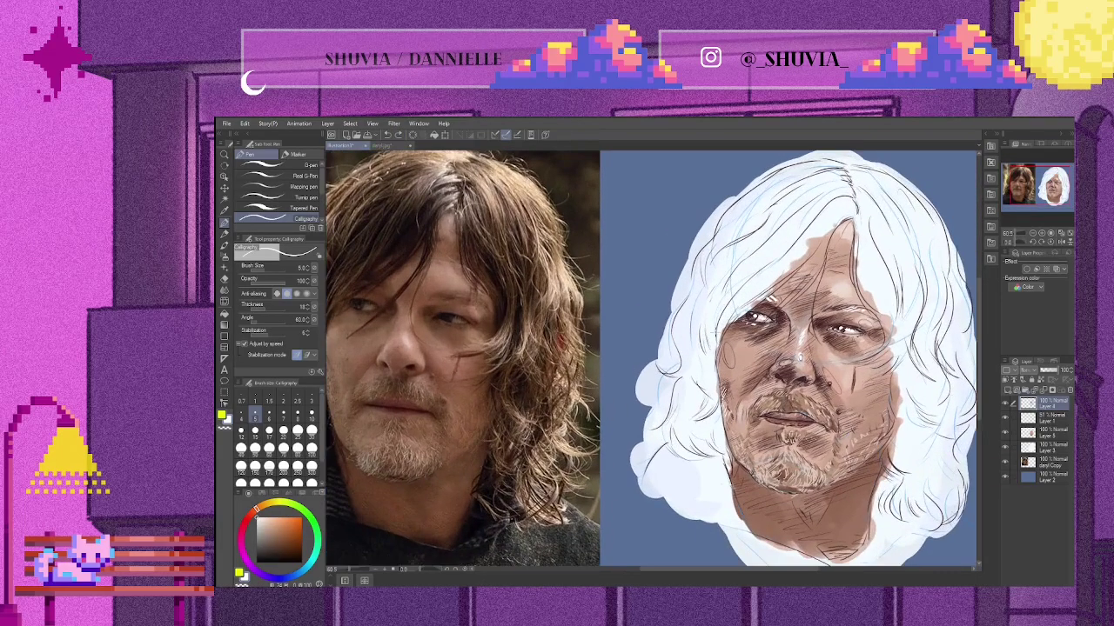
Select Layer 5 and clean the edge of the skin colour along the hair and neck with a size 20 Hard eraser
key("i")
key("p")
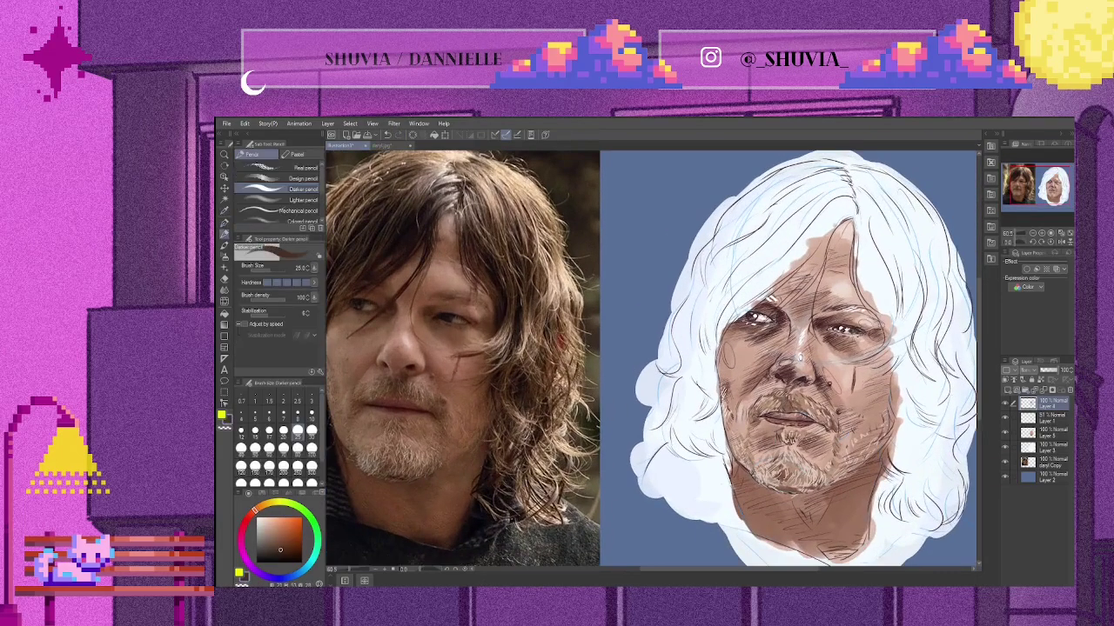
left_click(1044, 418)
left_click(1044, 405)
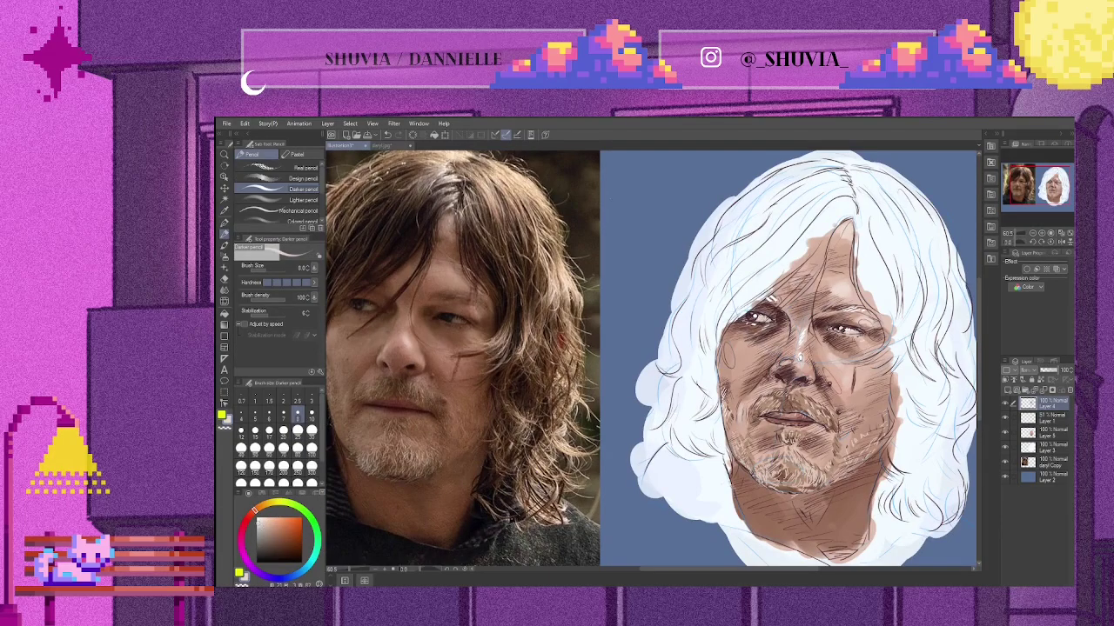
left_click(1044, 431)
key("ctrl+0")
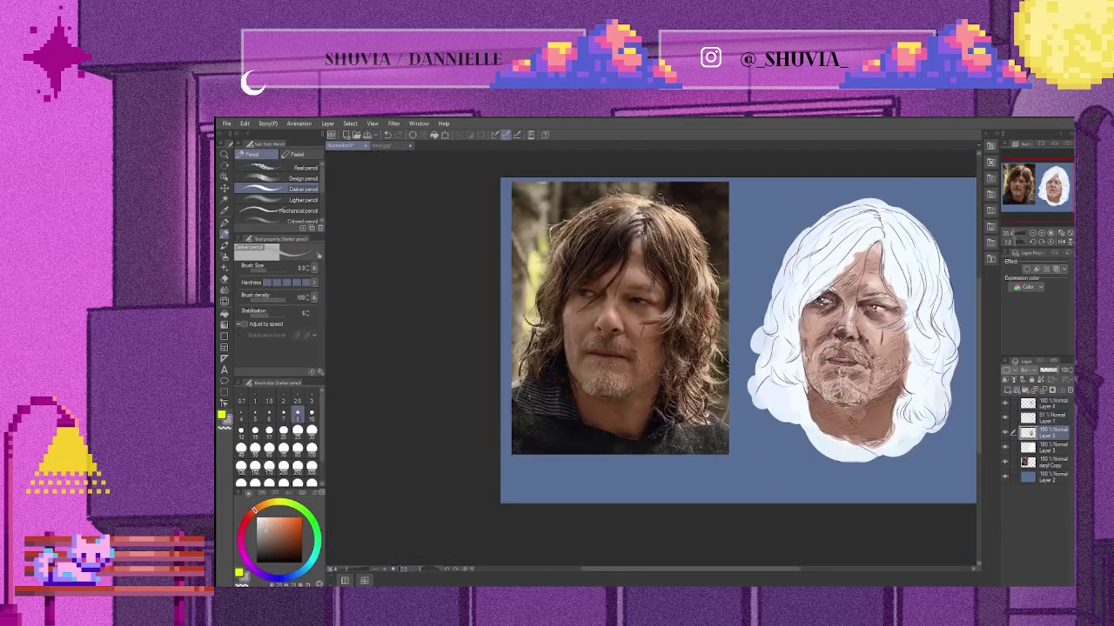
key("e")
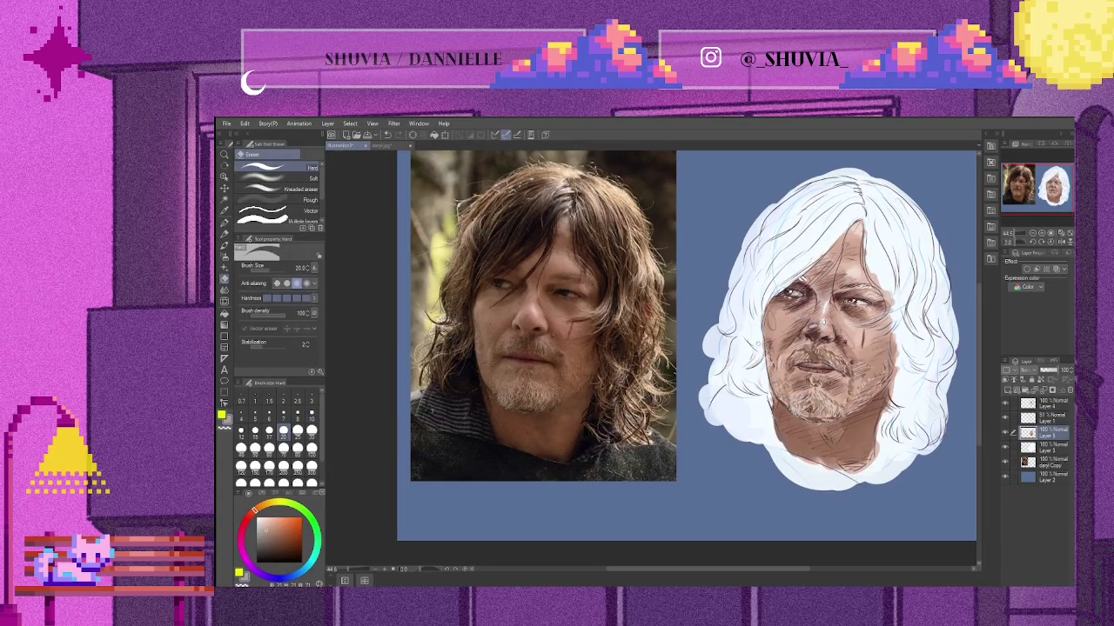
mouse_move(875, 252)
left_mouse_down()
mouse_move(894, 378)
mouse_move(865, 474)
left_mouse_up()
Add a new layer above the skin layer and block in the hair in light tan with a size 80 Darker pencil
key("ctrl+shift+n")
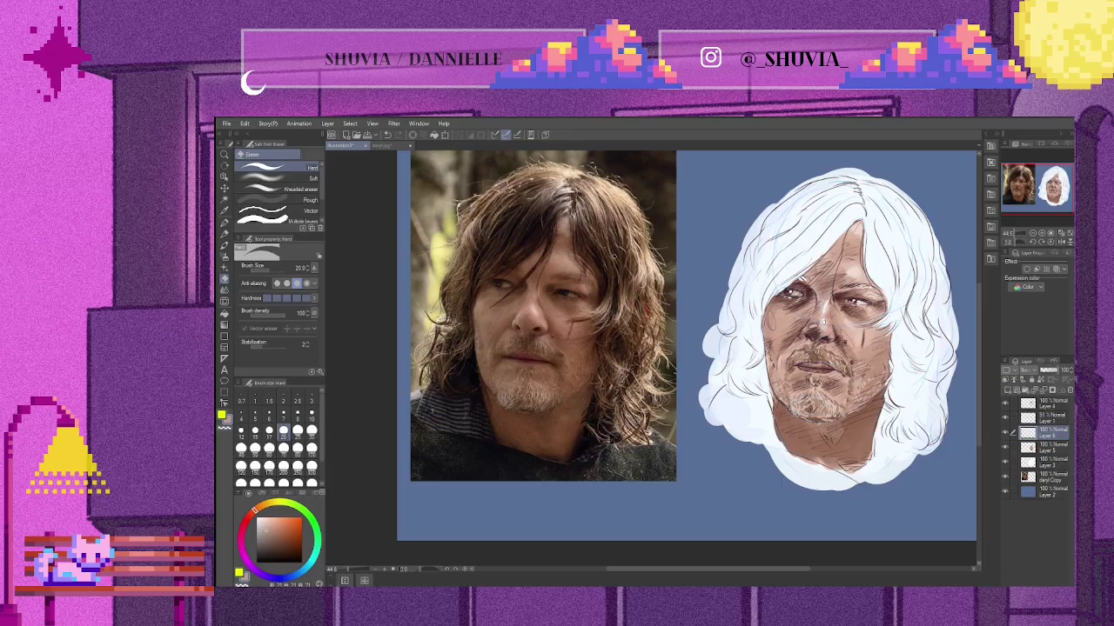
key("p")
left_click(298, 449)
mouse_move(835, 196)
left_mouse_down()
mouse_move(774, 228)
mouse_move(744, 283)
mouse_move(891, 199)
mouse_move(918, 219)
mouse_move(926, 279)
left_mouse_up()
mouse_move(888, 226)
left_mouse_down()
mouse_move(896, 322)
mouse_move(935, 374)
mouse_move(900, 435)
left_mouse_up()
mouse_move(757, 313)
left_mouse_down()
mouse_move(736, 401)
mouse_move(740, 326)
left_mouse_up()
Shade the hair on the right side of the parting in brown with the Opaque watercolor brush, starting at size 30
key("b")
left_click(311, 433)
mouse_move(870, 192)
left_mouse_down()
mouse_move(914, 248)
mouse_move(875, 287)
mouse_move(887, 242)
mouse_move(896, 277)
left_mouse_up()
left_click_drag(898, 233, 864, 318)
key("bracketright")
key("bracketright")
left_click_drag(889, 271, 880, 281)
left_click_drag(904, 231, 905, 340)
left_click_drag(931, 300, 909, 378)
mouse_move(940, 320)
left_mouse_down()
mouse_move(904, 379)
mouse_move(934, 402)
mouse_move(896, 427)
left_mouse_up()
mouse_move(914, 336)
left_mouse_down()
mouse_move(902, 397)
mouse_move(924, 428)
left_mouse_up()
Add thinner brown strands along the outer right edge of the hair at brush size 15
left_click(255, 429)
left_click_drag(948, 385, 957, 404)
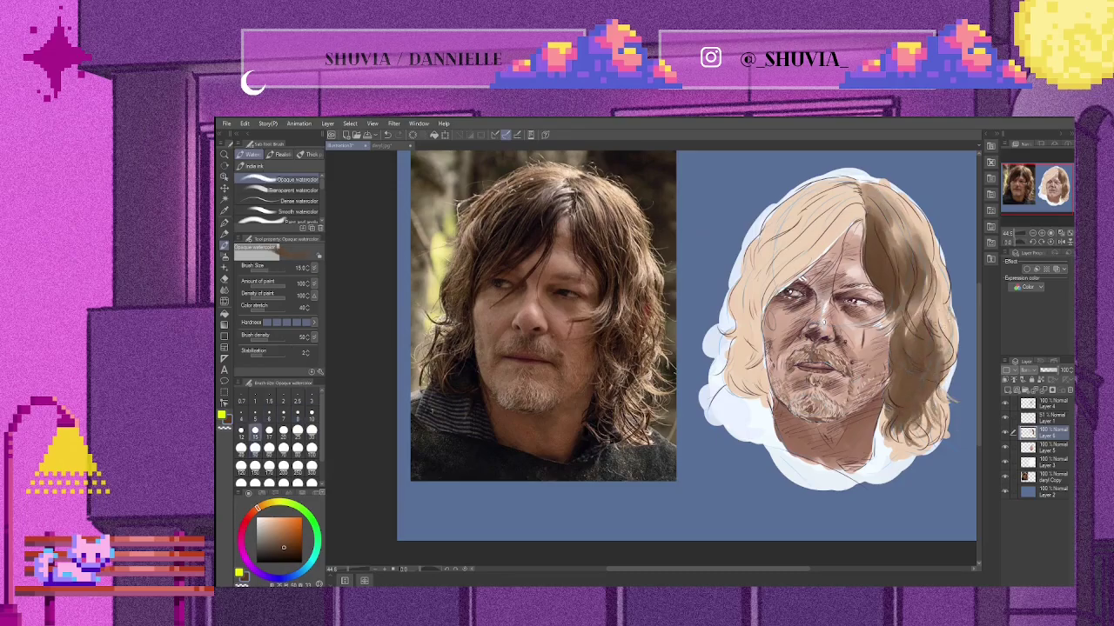
left_click_drag(929, 252, 943, 277)
left_click_drag(920, 226, 936, 261)
left_click_drag(901, 207, 925, 240)
Pick a darker brown and paint shadow strands through the right side of the hair
left_click(283, 554)
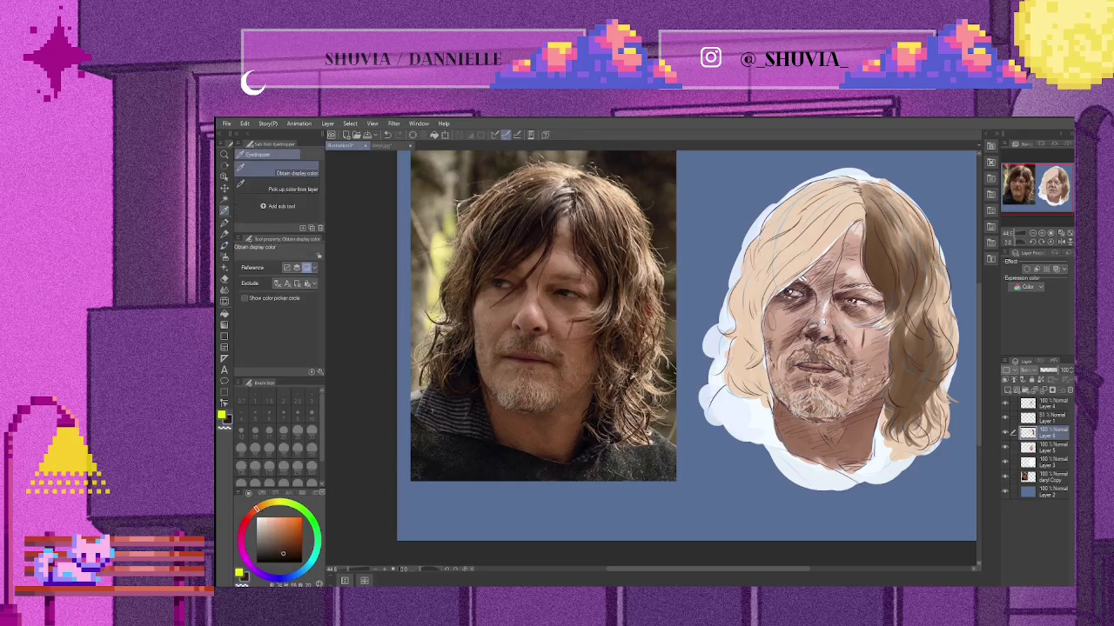
left_click_drag(896, 252, 908, 318)
mouse_move(904, 274)
left_mouse_down()
mouse_move(889, 310)
mouse_move(918, 359)
left_mouse_up()
left_click_drag(910, 399, 926, 379)
left_click_drag(896, 361, 900, 388)
mouse_move(912, 310)
left_mouse_down()
mouse_move(926, 370)
mouse_move(950, 369)
left_mouse_up()
left_click_drag(940, 298, 938, 346)
left_click_drag(926, 263, 917, 320)
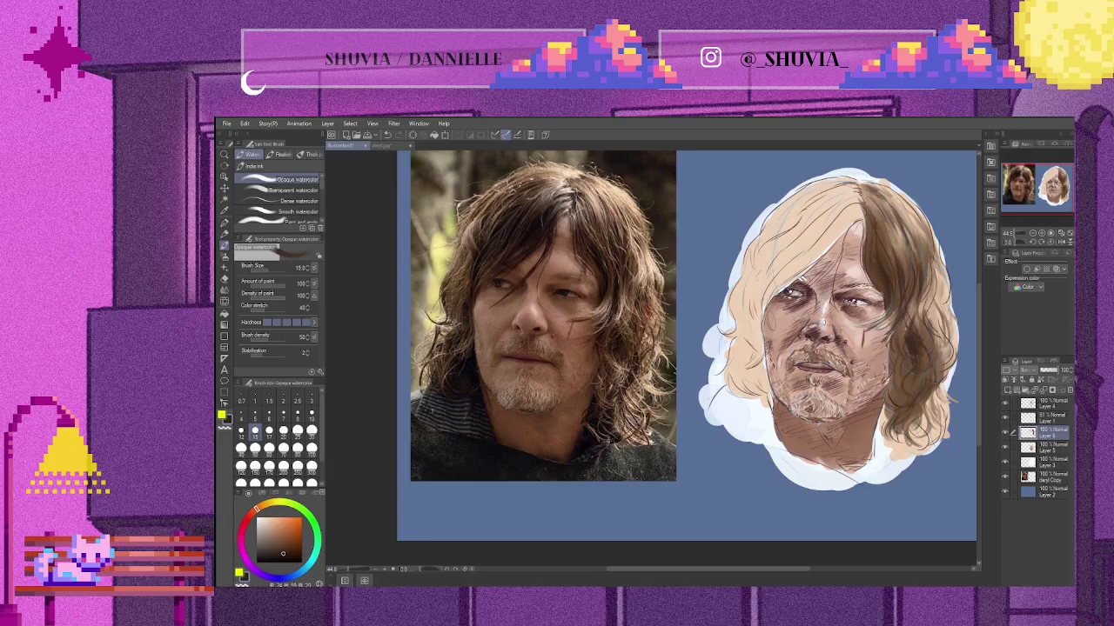
Paint thin dark strands falling across the forehead towards the left eye at brush size 8
left_click(310, 417)
left_click(297, 416)
left_click_drag(840, 253, 813, 285)
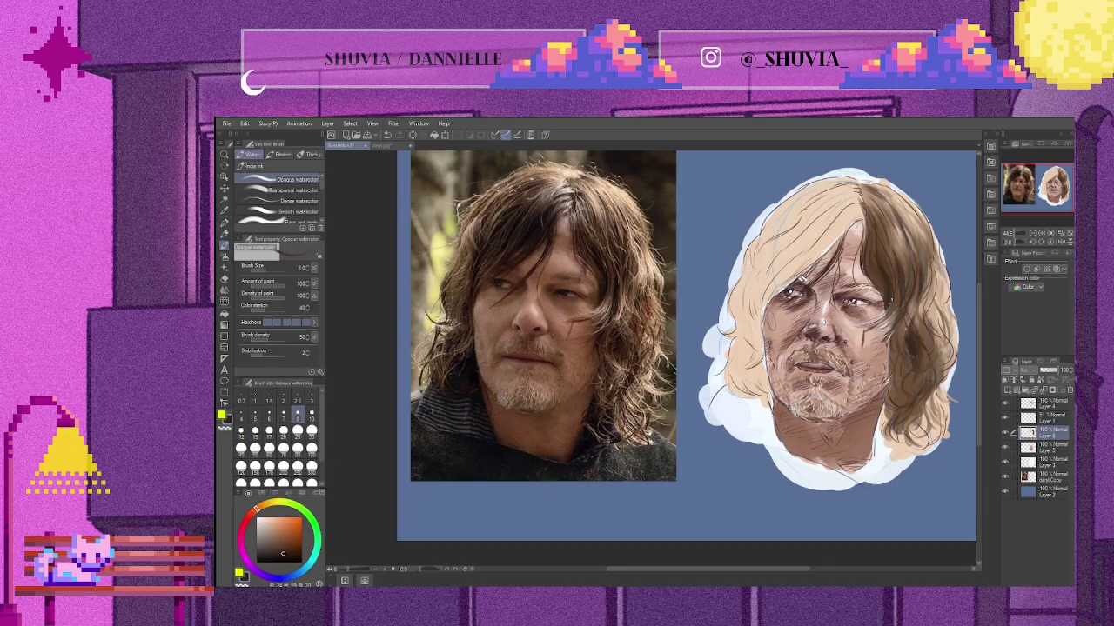
left_click_drag(807, 264, 774, 303)
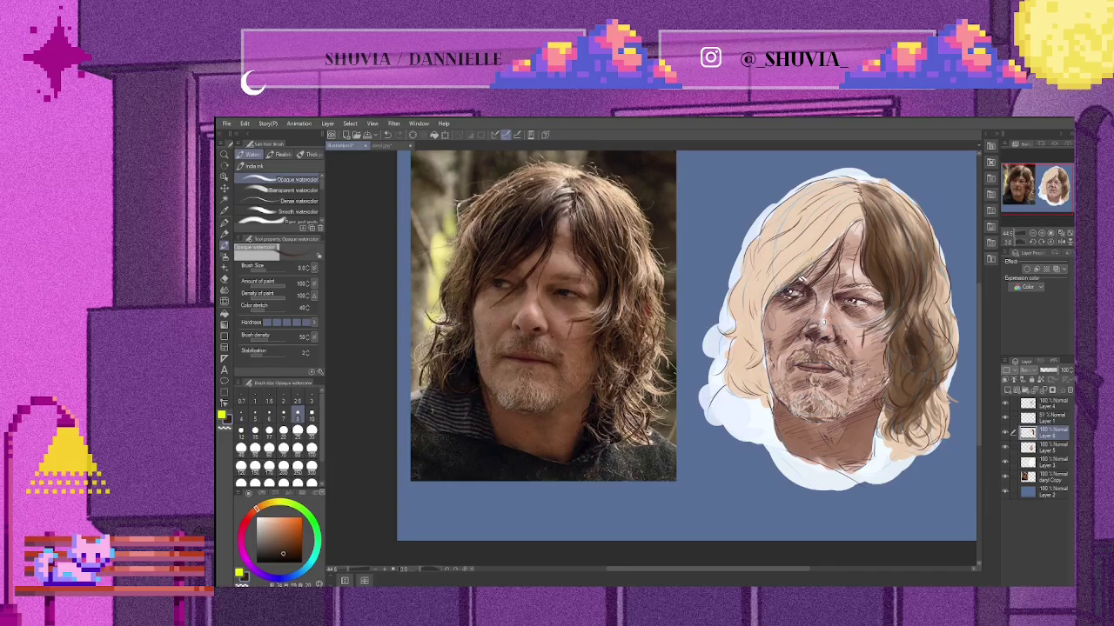
Cover the left side of the hair in dark brown with a size 60 Opaque watercolor brush, sampling colour from the hair
scroll(824, 292, "up", 1)
scroll(661, 361, "down", 2)
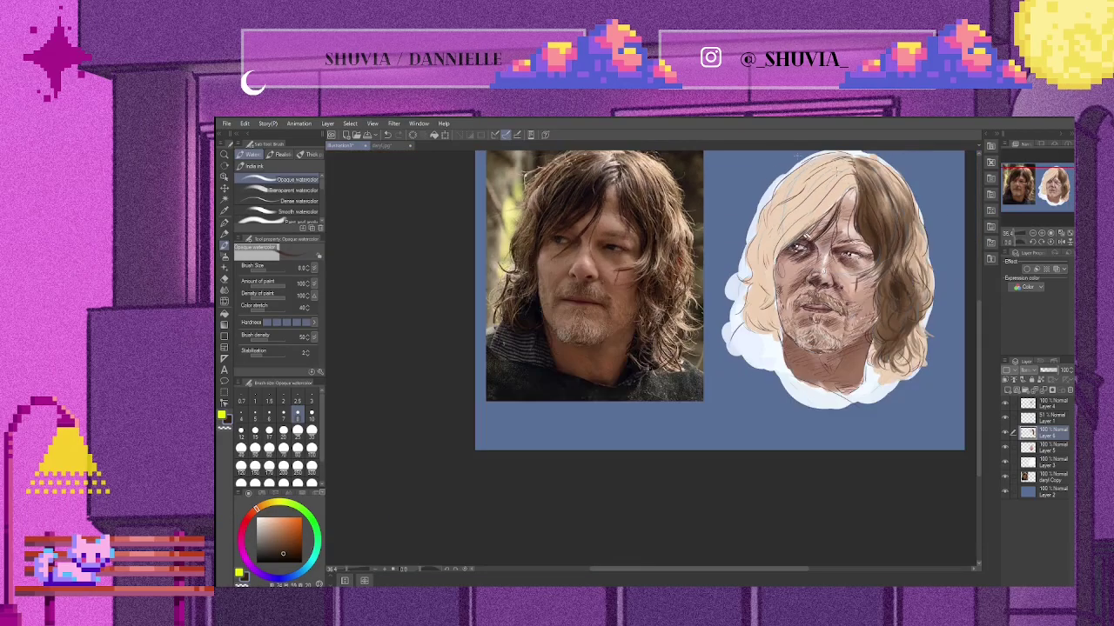
scroll(661, 361, "up", 2)
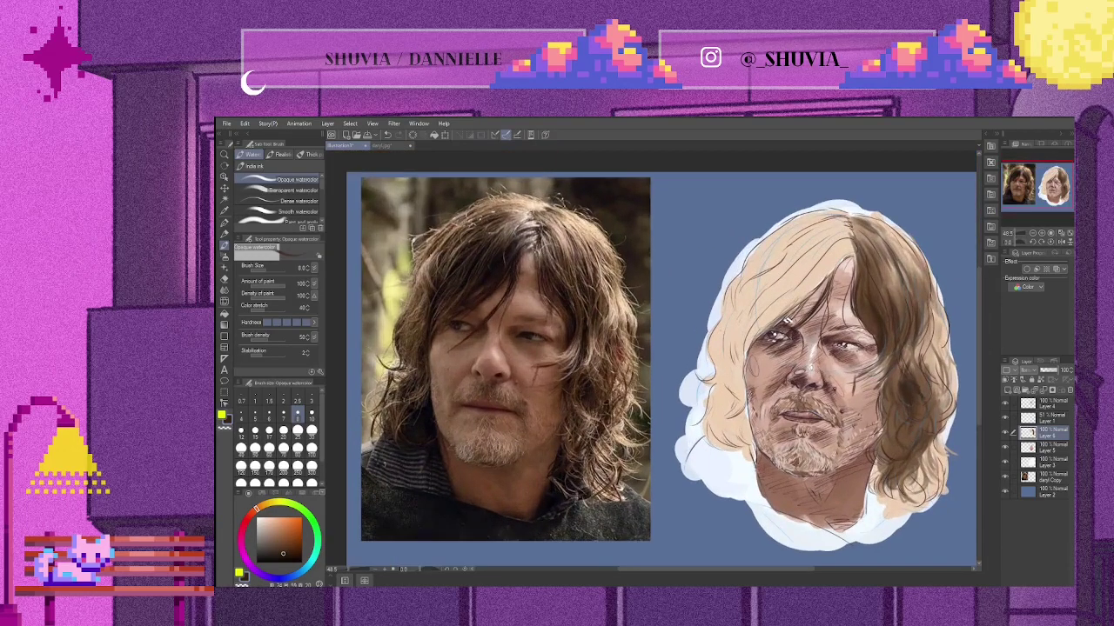
left_click(269, 449)
mouse_move(813, 235)
left_mouse_down()
mouse_move(748, 305)
mouse_move(722, 365)
mouse_move(748, 287)
mouse_move(722, 365)
mouse_move(783, 235)
mouse_move(788, 296)
mouse_move(836, 248)
mouse_move(757, 318)
mouse_move(722, 391)
left_mouse_up()
mouse_move(739, 348)
left_mouse_down()
mouse_move(729, 409)
mouse_move(715, 422)
mouse_move(726, 444)
mouse_move(748, 287)
mouse_move(834, 218)
left_mouse_up()
left_click(759, 306, "alt")
mouse_move(759, 305)
left_mouse_down()
mouse_move(818, 252)
mouse_move(748, 344)
mouse_move(722, 426)
mouse_move(868, 322)
left_mouse_up()
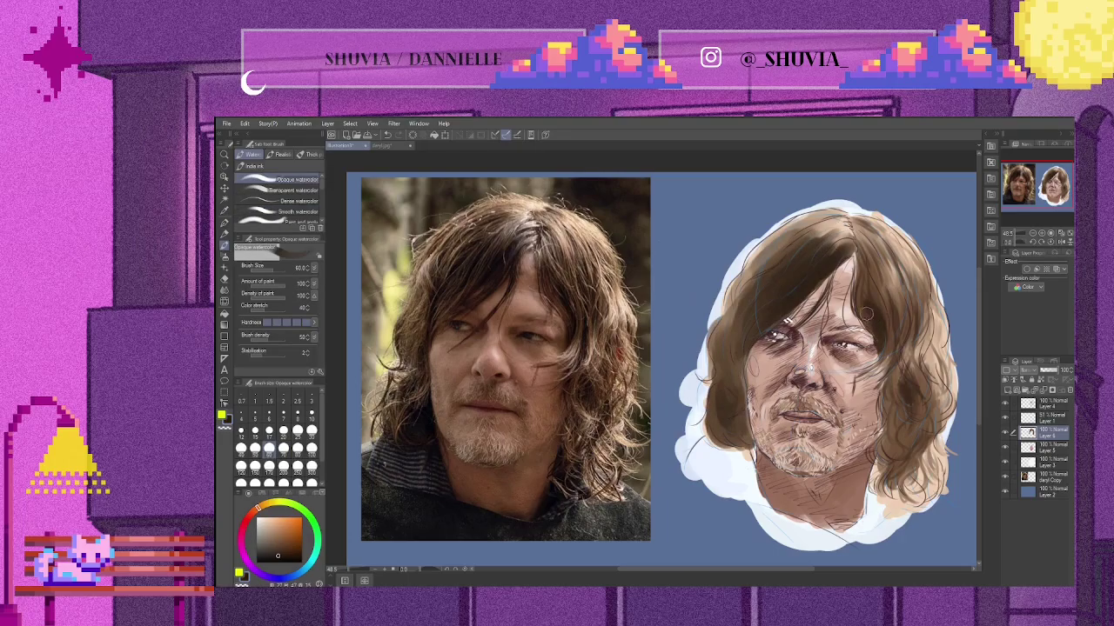
Paint finer size 10 strands through the fringe and the left side of the hair
left_click(312, 410)
mouse_move(730, 304)
left_mouse_down()
mouse_move(835, 239)
mouse_move(731, 374)
mouse_move(717, 339)
left_mouse_up()
key("p")
key("b")
mouse_move(841, 254)
left_mouse_down()
mouse_move(816, 301)
mouse_move(787, 318)
left_mouse_up()
left_click_drag(710, 341, 703, 377)
mouse_move(738, 324)
left_mouse_down()
mouse_move(776, 277)
mouse_move(775, 327)
left_mouse_up()
left_click_drag(783, 219, 741, 277)
left_click_drag(742, 238, 753, 275)
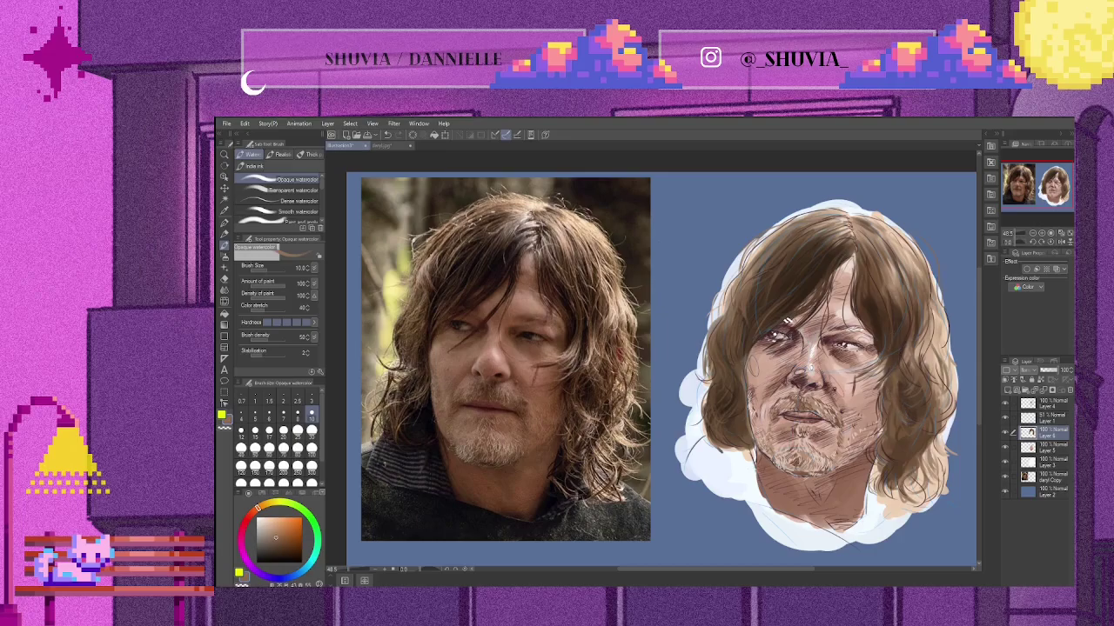
Sample a hair colour and add detail strands to the left hair ends, the right inner locks and the parting
left_click(742, 417, "alt")
left_click_drag(747, 412, 735, 438)
left_click_drag(741, 432, 755, 446)
left_click_drag(900, 338, 910, 373)
left_click_drag(905, 392, 912, 409)
left_click_drag(901, 334, 911, 362)
left_click_drag(885, 339, 892, 360)
left_click_drag(832, 228, 851, 249)
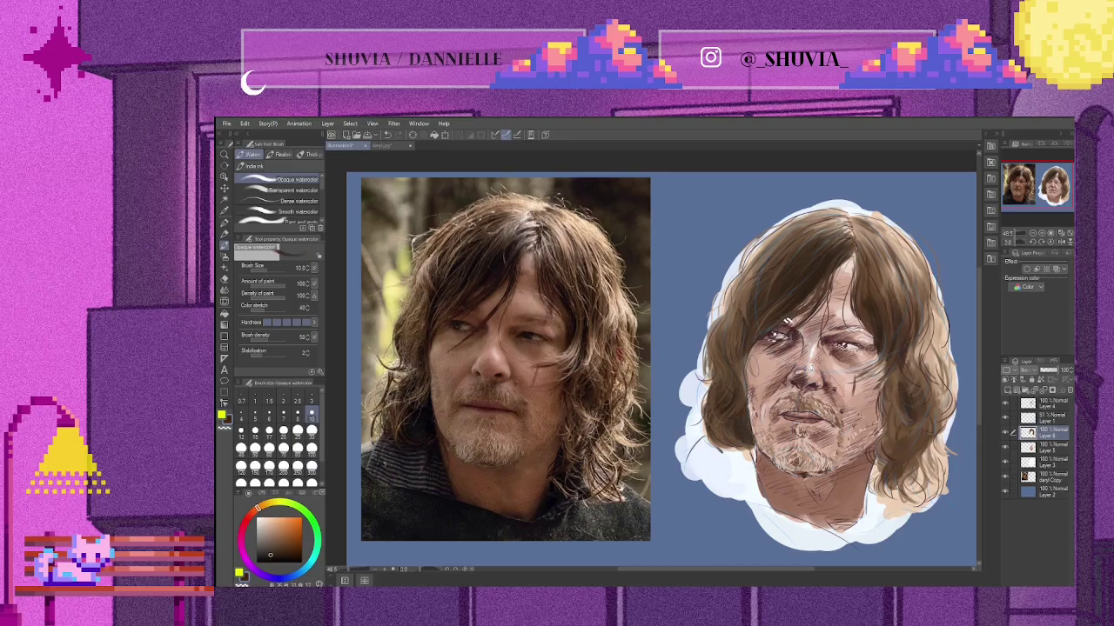
Draw white highlight strands across both sides of the hair on Layer 4 with a size 7 Darker pencil
left_click(1049, 403)
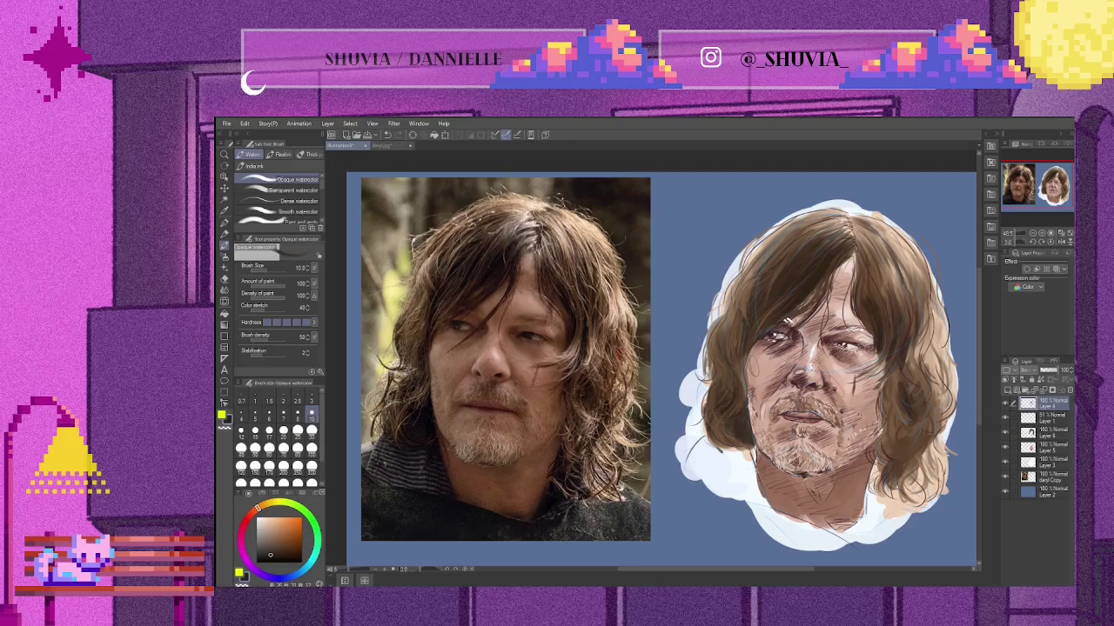
key("p")
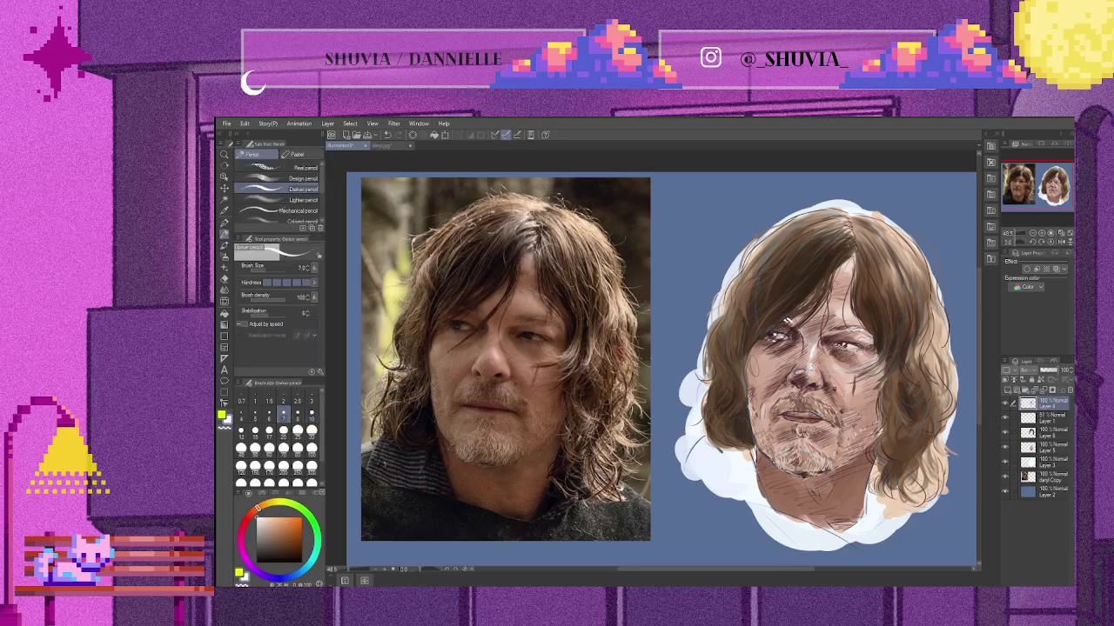
left_click_drag(740, 280, 747, 294)
left_click_drag(755, 313, 787, 324)
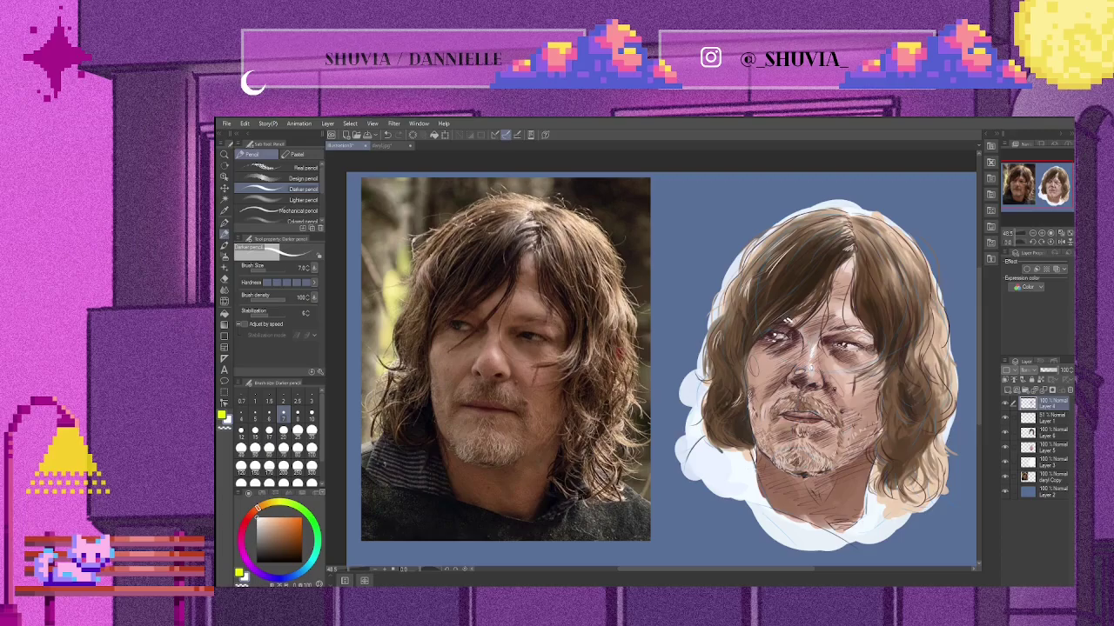
left_click_drag(844, 212, 811, 223)
mouse_move(874, 219)
left_mouse_down()
mouse_move(858, 229)
mouse_move(881, 266)
left_mouse_up()
left_click_drag(924, 303, 901, 362)
mouse_move(941, 313)
left_mouse_down()
mouse_move(924, 342)
mouse_move(882, 367)
left_mouse_up()
left_click_drag(942, 349, 927, 420)
left_click_drag(909, 405, 893, 427)
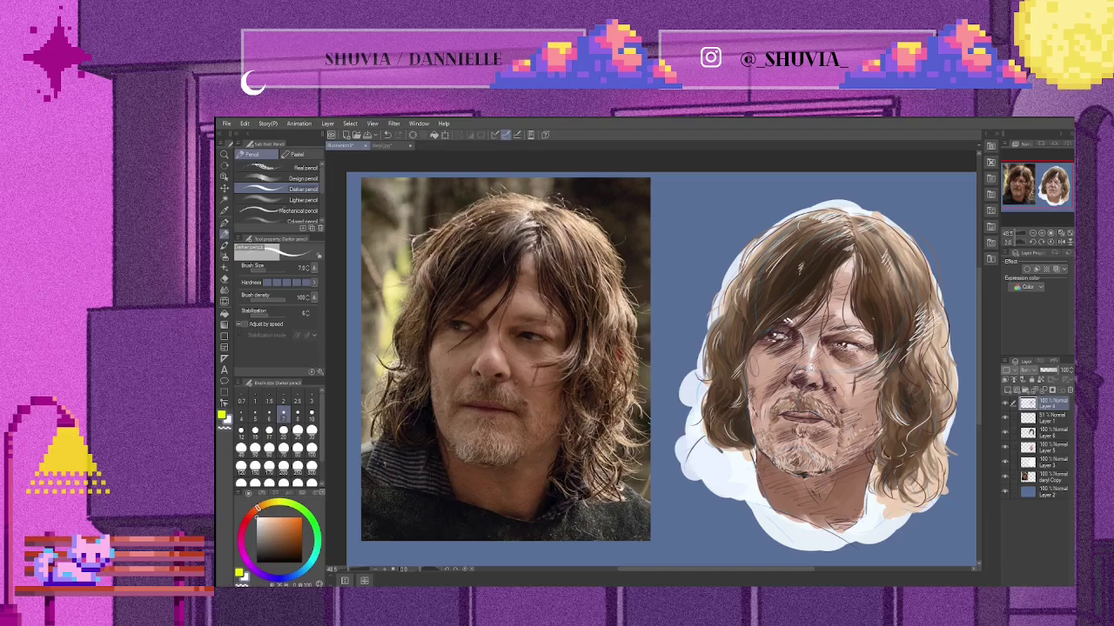
Erase the white backing around the hair on Layer 3 with a size 80 Hard eraser
key("e")
left_click(1040, 461)
mouse_move(883, 214)
left_mouse_down()
mouse_move(757, 252)
mouse_move(682, 418)
left_mouse_up()
left_click_drag(923, 228, 948, 435)
mouse_move(687, 440)
left_mouse_down()
mouse_move(748, 530)
mouse_move(888, 541)
left_mouse_up()
left_click(1040, 432)
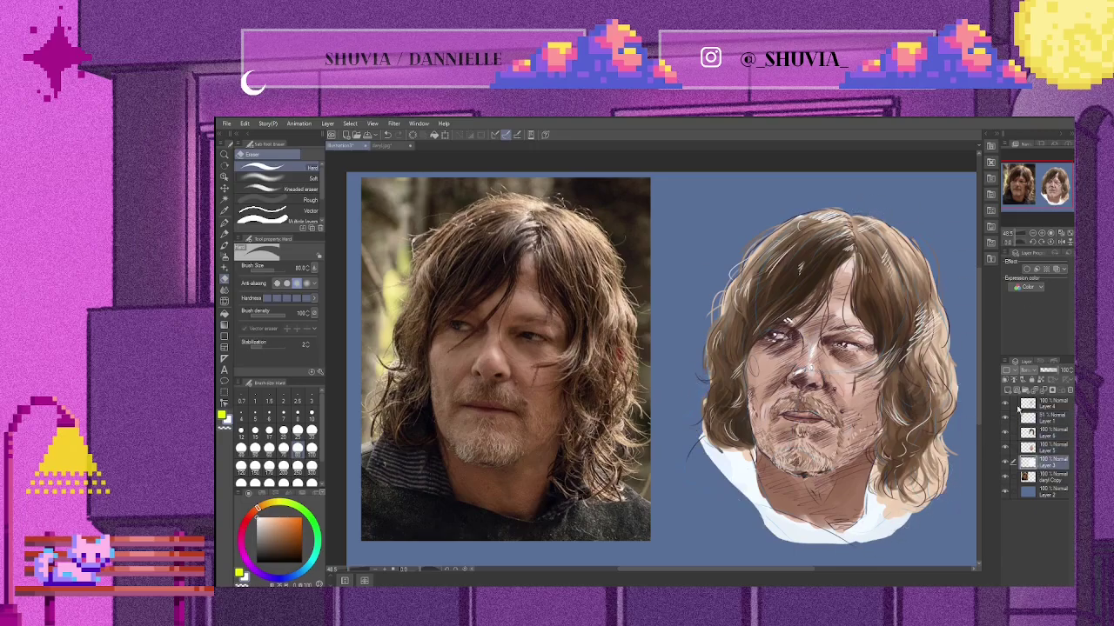
Remove the reference photo from view and paint a dark blue circle behind the head, and switch to the Hard eraser
left_click(1004, 477)
key("p")
left_click(285, 460)
left_click_drag(795, 348, 766, 348)
key("e")
scroll(585, 368, "up", 3)
scroll(240, 415, "up", 1)
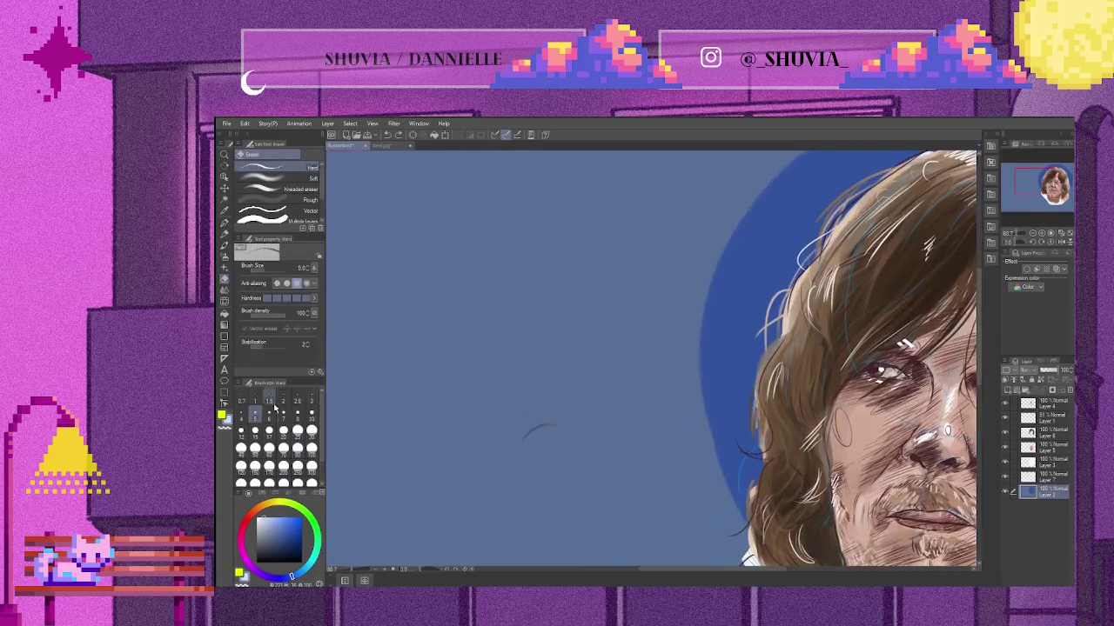